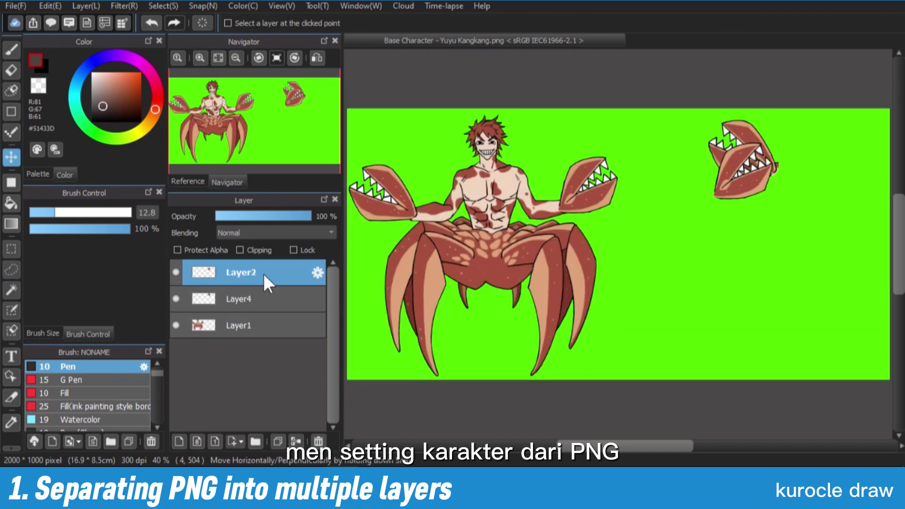
- Select Layer4 to work on the cut-out claw
{"action": "left_click", "coordinate": [240, 299]}
- Switch to the Eraser to clean up the leg layer's edges
{"action": "left_click", "coordinate": [163, 6]}
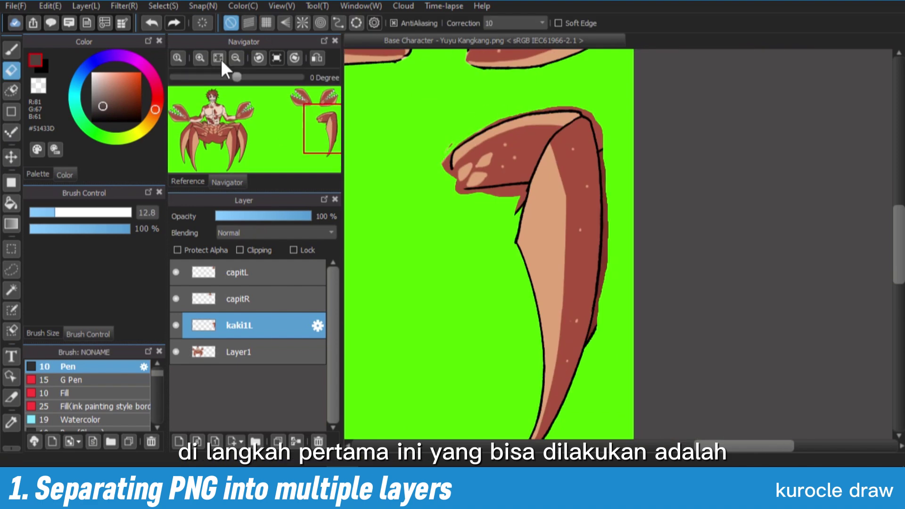
{"action": "scroll", "coordinate": [623, 201], "scroll_direction": "down", "scroll_amount": 5}
{"action": "scroll", "coordinate": [622, 181], "scroll_direction": "up", "scroll_amount": 4}
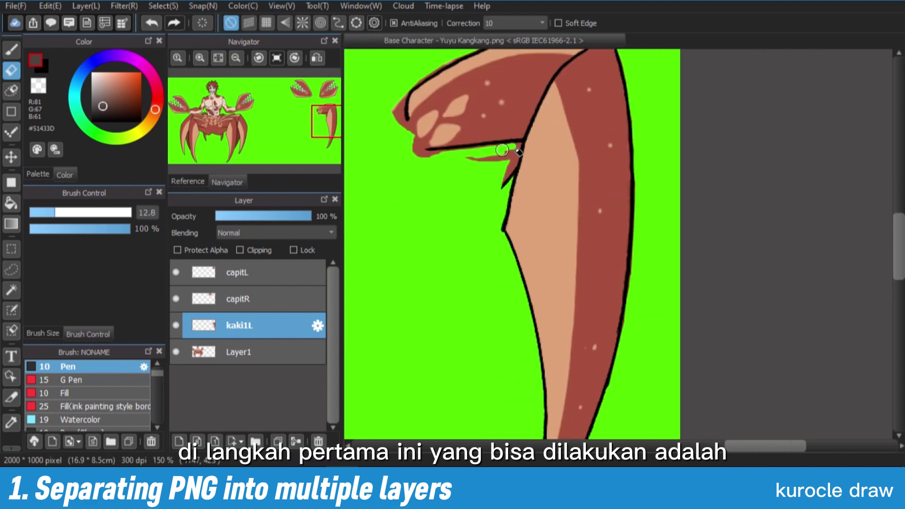
{"action": "scroll", "coordinate": [648, 174], "scroll_direction": "left", "scroll_amount": 4}
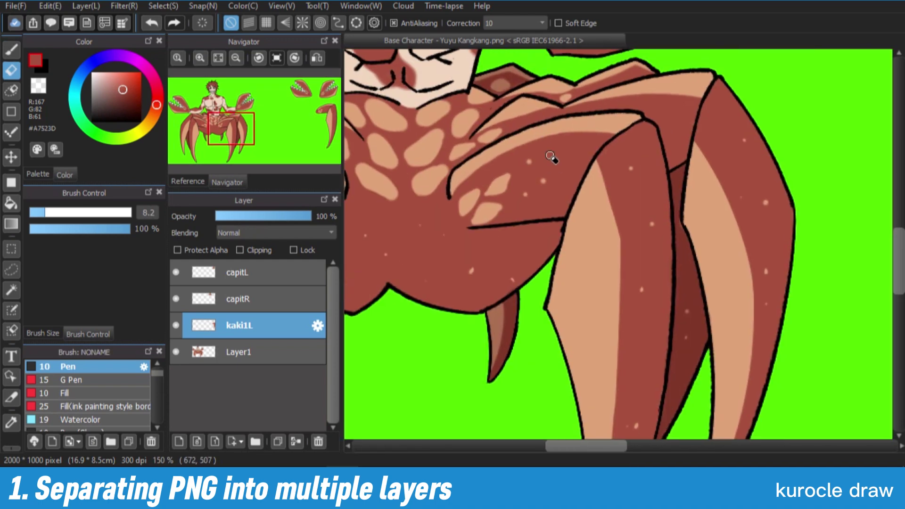
- Lasso-select the upper leg so it can go onto its own layer
{"action": "left_click_drag", "start_coordinate": [550, 158], "coordinate": [556, 155]}
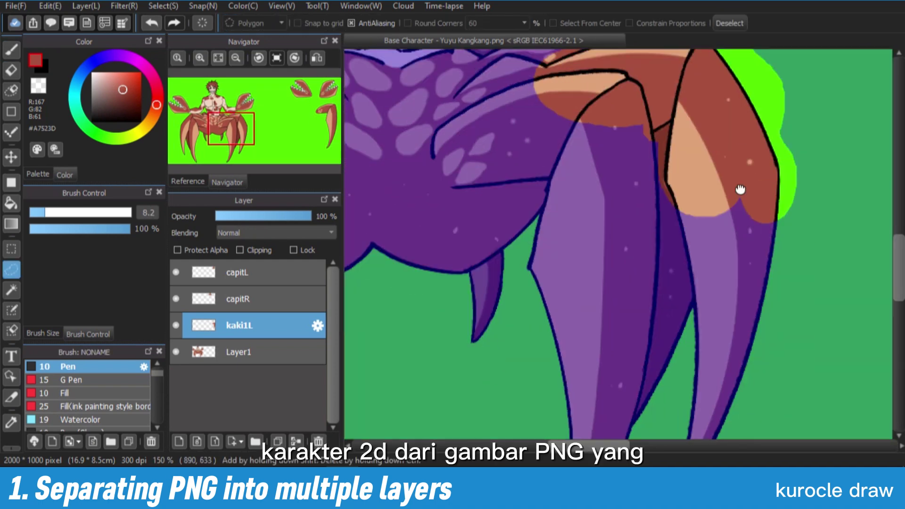
{"action": "left_click_drag", "start_coordinate": [739, 188], "coordinate": [686, 212]}
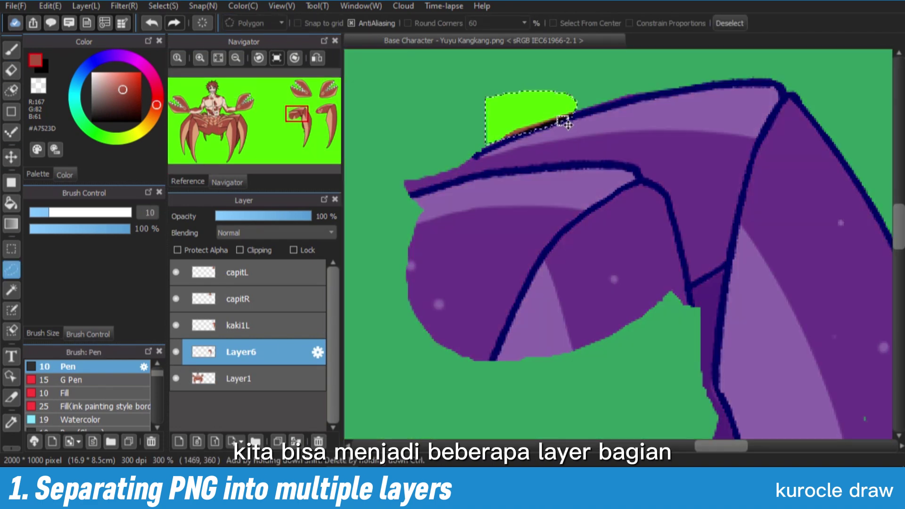
{"action": "scroll", "coordinate": [602, 172], "scroll_direction": "down", "scroll_amount": 3}
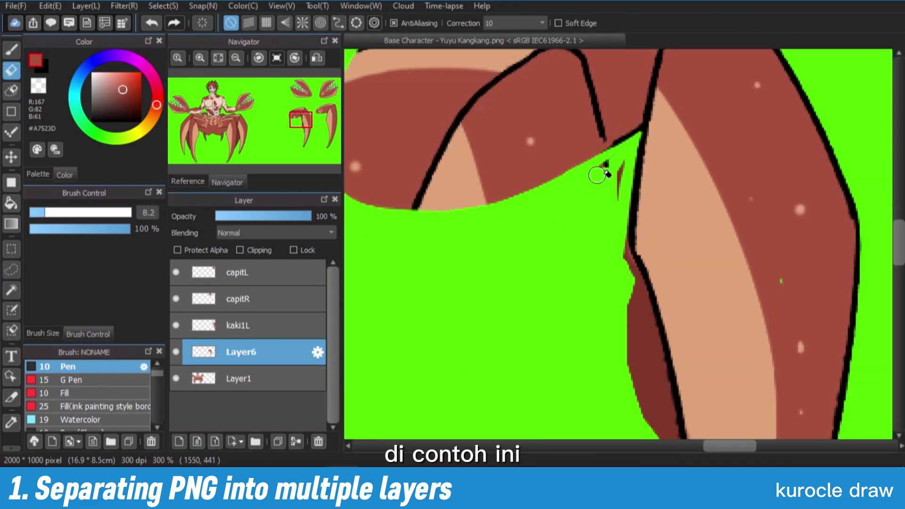
{"action": "scroll", "coordinate": [607, 102], "scroll_direction": "down", "scroll_amount": 3}
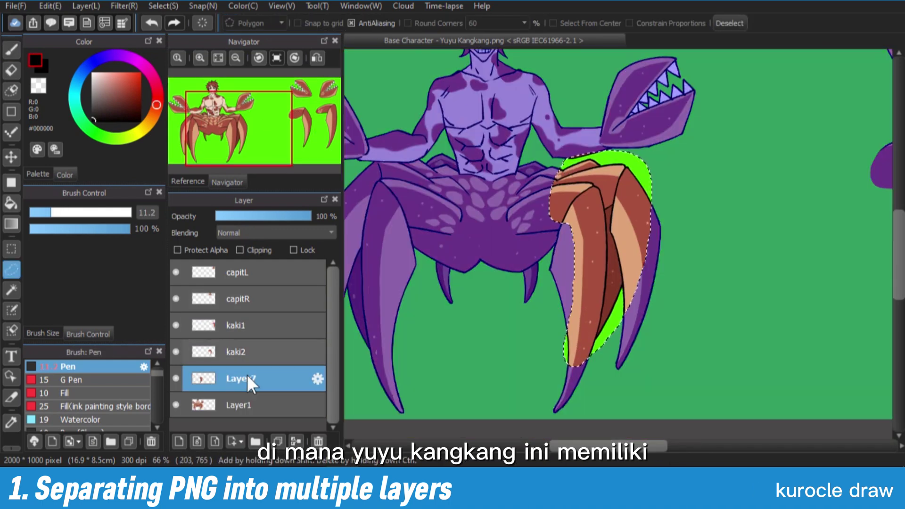
- Rename the new leg layer to 'kaki 3'
{"action": "double_click", "coordinate": [246, 378]}
{"action": "type", "text": "kaki 3"}
{"action": "key", "text": "Return"}
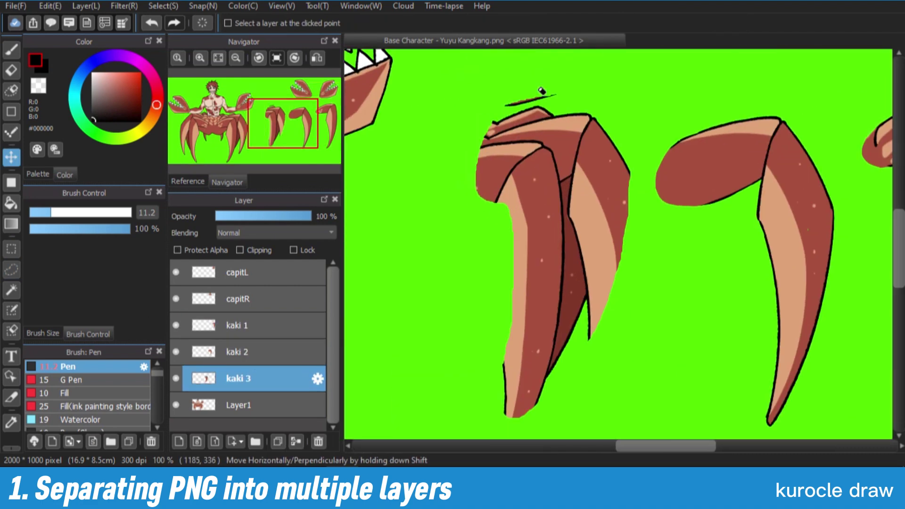
- Erase the leftover strip beside the third leg
{"action": "key", "text": "e"}
{"action": "scroll", "coordinate": [620, 134], "scroll_direction": "up", "scroll_amount": 2}
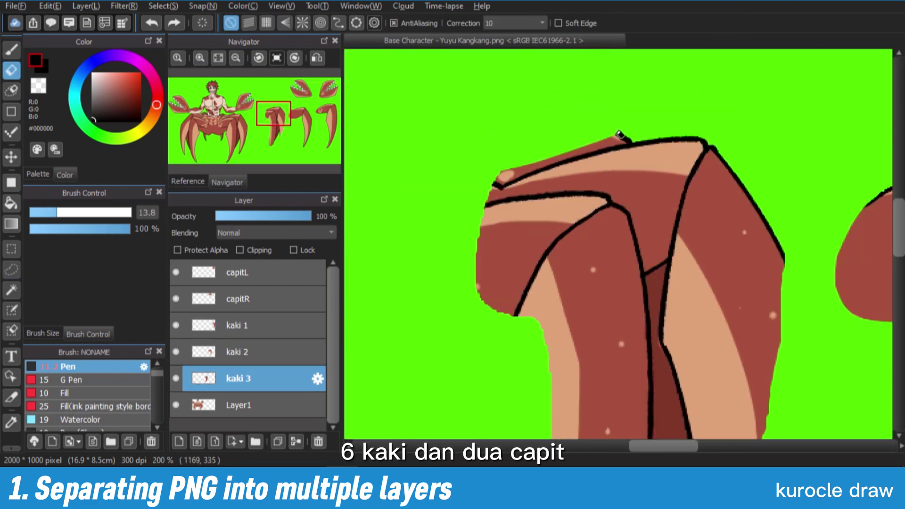
{"action": "scroll", "coordinate": [488, 177], "scroll_direction": "down", "scroll_amount": 2}
{"action": "left_click_drag", "start_coordinate": [627, 189], "coordinate": [627, 349]}
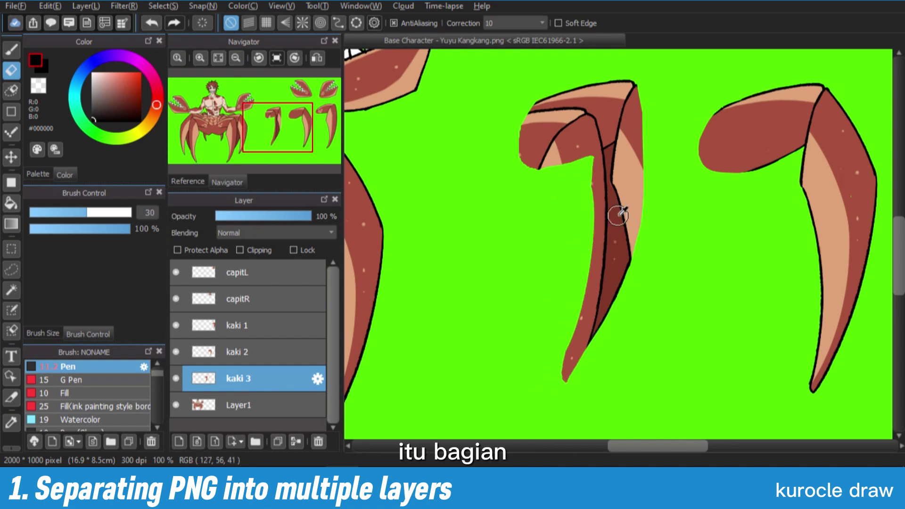
- Repaint the third leg's inner outline in solid dark brown
{"action": "left_click_drag", "start_coordinate": [627, 266], "coordinate": [599, 299]}
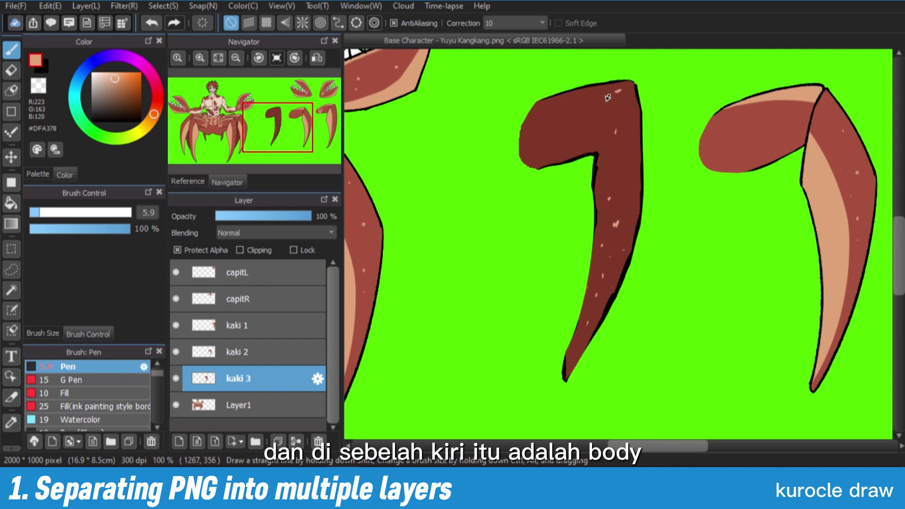
{"action": "scroll", "coordinate": [629, 114], "scroll_direction": "down", "scroll_amount": 2}
{"action": "scroll", "coordinate": [707, 174], "scroll_direction": "up", "scroll_amount": 2}
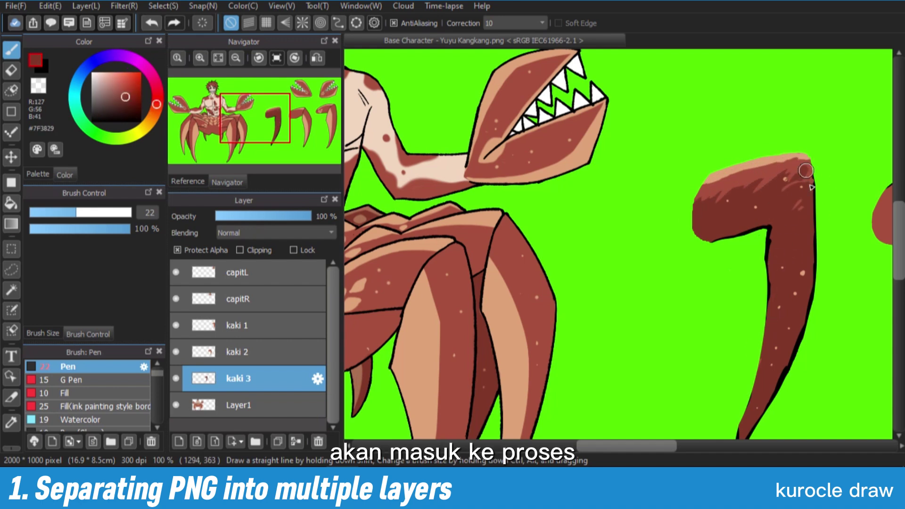
{"action": "scroll", "coordinate": [720, 259], "scroll_direction": "down", "scroll_amount": 3}
- Widen the canvas to 2400 px
{"action": "key", "text": "v"}
{"action": "scroll", "coordinate": [612, 212], "scroll_direction": "up", "scroll_amount": 1}
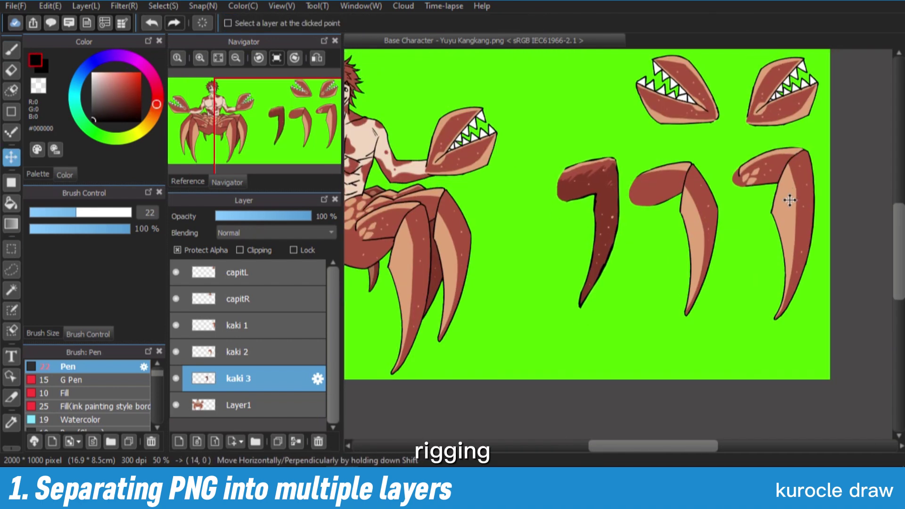
{"action": "left_click", "coordinate": [236, 351]}
{"action": "left_click", "coordinate": [86, 5]}
{"action": "left_click", "coordinate": [236, 378]}
{"action": "key", "text": "ctrl+alt+c"}
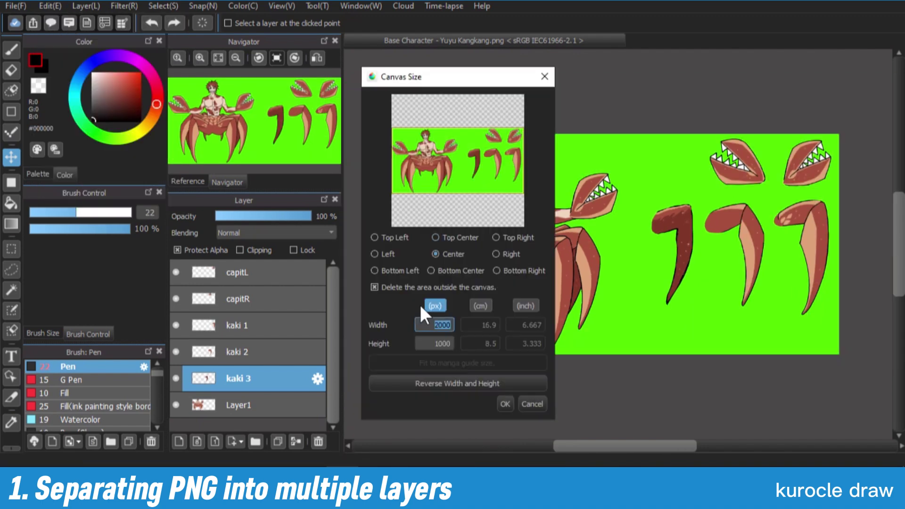
{"action": "key", "text": "Return"}
- Shift the kaki 3 leg further right and move both claws left
{"action": "left_click", "coordinate": [235, 351]}
{"action": "left_click", "coordinate": [236, 325]}
{"action": "left_click", "coordinate": [235, 378]}
{"action": "left_click_drag", "start_coordinate": [735, 222], "coordinate": [756, 219]}
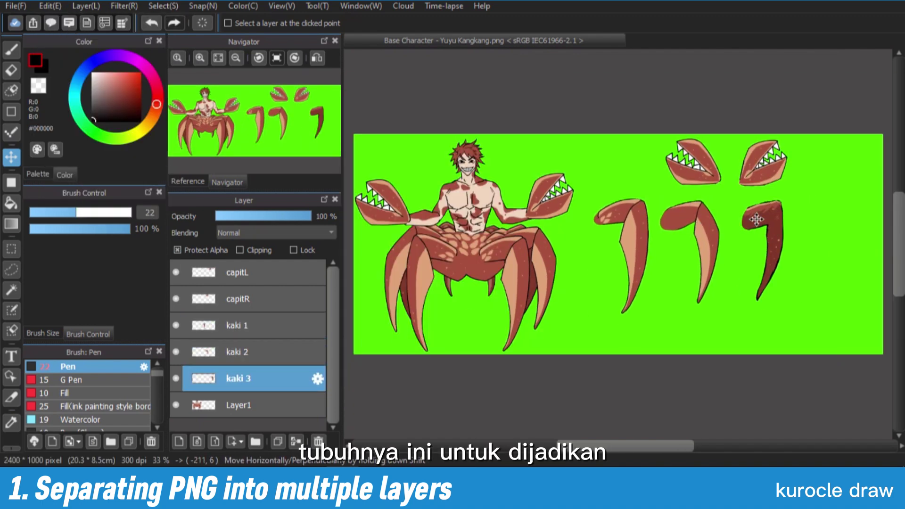
{"action": "left_click", "coordinate": [237, 272]}
{"action": "left_click", "coordinate": [238, 299], "text": "shift"}
{"action": "left_click_drag", "start_coordinate": [830, 188], "coordinate": [757, 188]}
- Step through the kaki leg, capitR and Layer1 layers to check their placement
{"action": "left_click", "coordinate": [241, 404]}
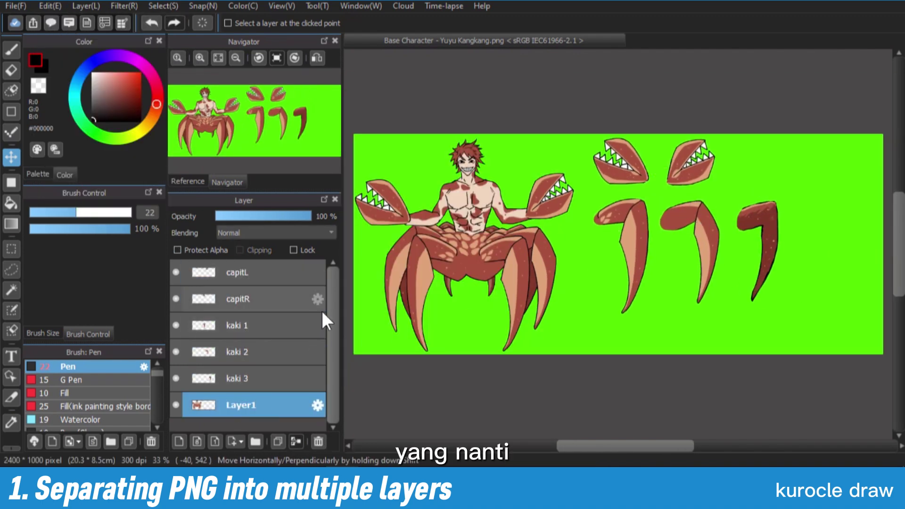
{"action": "left_click", "coordinate": [235, 378]}
{"action": "left_click", "coordinate": [236, 325]}
{"action": "left_click", "coordinate": [236, 352]}
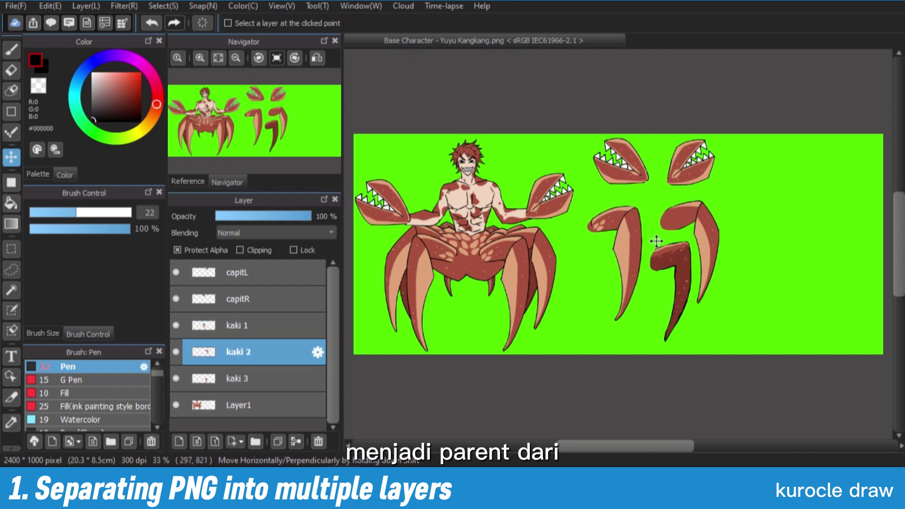
{"action": "left_click", "coordinate": [236, 378]}
{"action": "left_click", "coordinate": [238, 299]}
{"action": "left_click", "coordinate": [241, 405]}
- Lasso-select the torso, arms and crab lower body, then erase the lower-left edge strip
{"action": "left_click_drag", "start_coordinate": [653, 214], "coordinate": [476, 80]}
{"action": "left_click_drag", "start_coordinate": [447, 194], "coordinate": [447, 200], "text": "shift"}
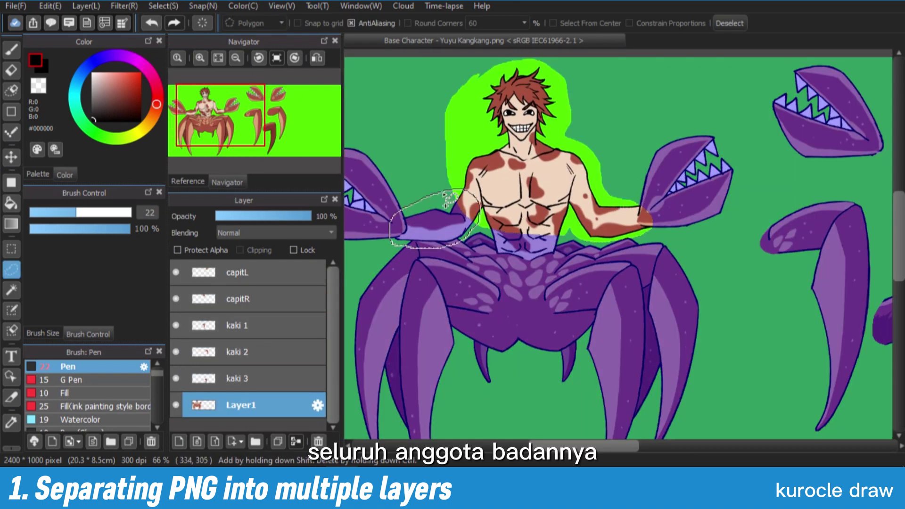
{"action": "left_click_drag", "start_coordinate": [434, 303], "coordinate": [434, 302]}
{"action": "left_click_drag", "start_coordinate": [556, 325], "coordinate": [568, 376], "text": "shift"}
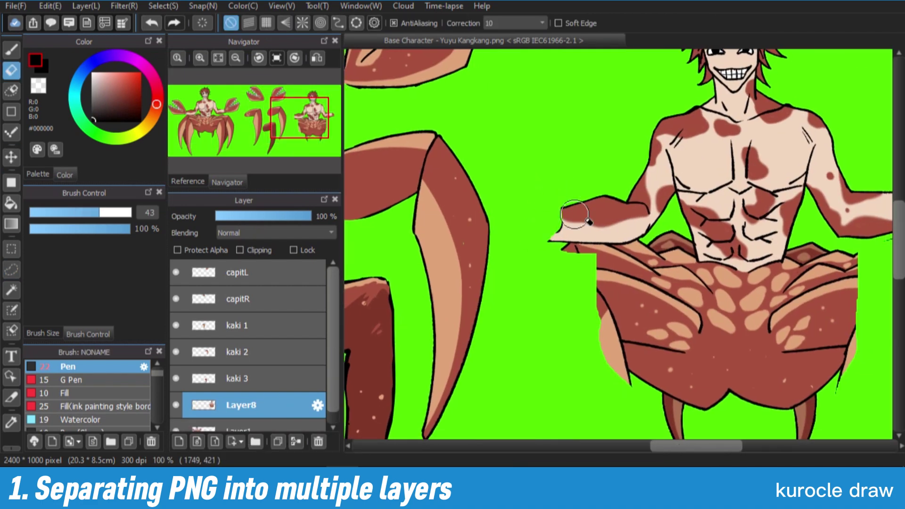
{"action": "left_click_drag", "start_coordinate": [589, 221], "coordinate": [629, 248]}
{"action": "scroll", "coordinate": [629, 248], "scroll_direction": "up", "scroll_amount": 2}
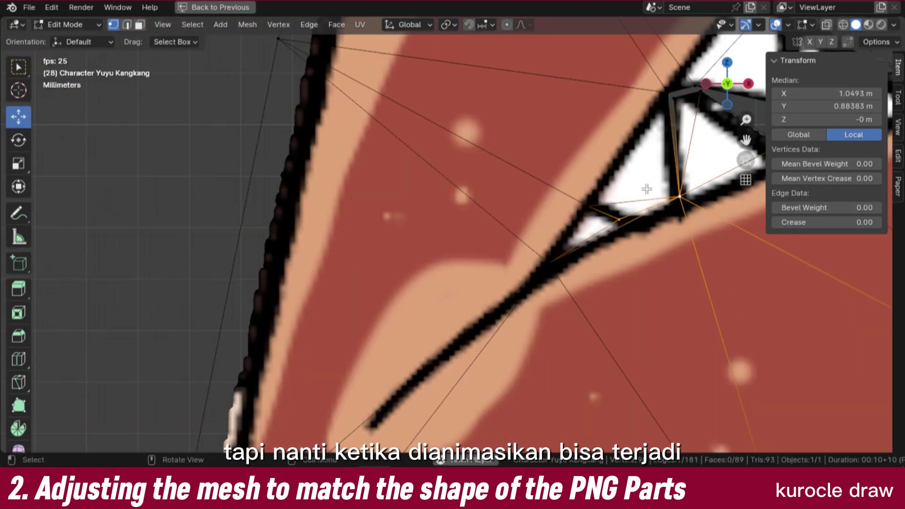
- Nudge a vertex onto the drawn outline and start a Knife cut from it
{"action": "left_click_drag", "start_coordinate": [679, 196], "coordinate": [676, 190]}
{"action": "key", "text": "k"}
{"action": "left_click", "coordinate": [587, 205]}
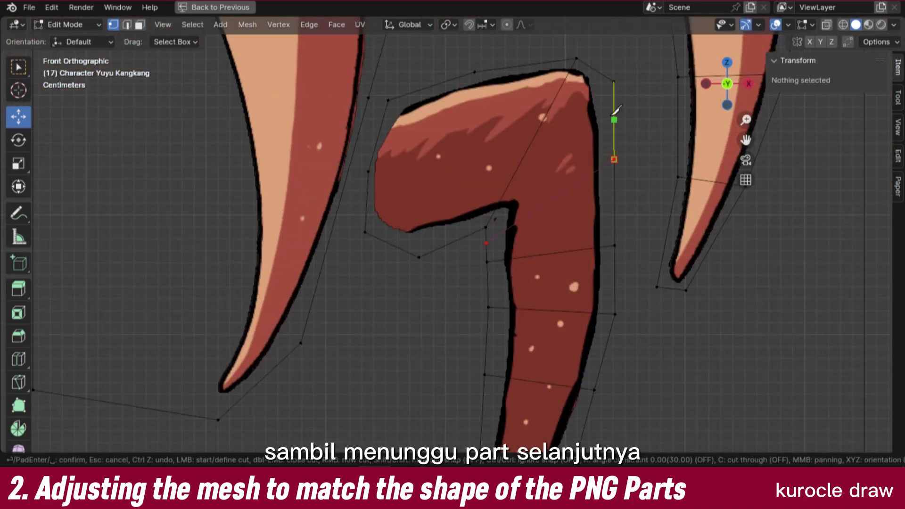
- Confirm the leg cut and slide vertices to the leg's inner corner
{"action": "key", "text": "Return"}
{"action": "key", "text": "shift+v"}
{"action": "left_click", "coordinate": [580, 240]}
{"action": "key", "text": "shift+v"}
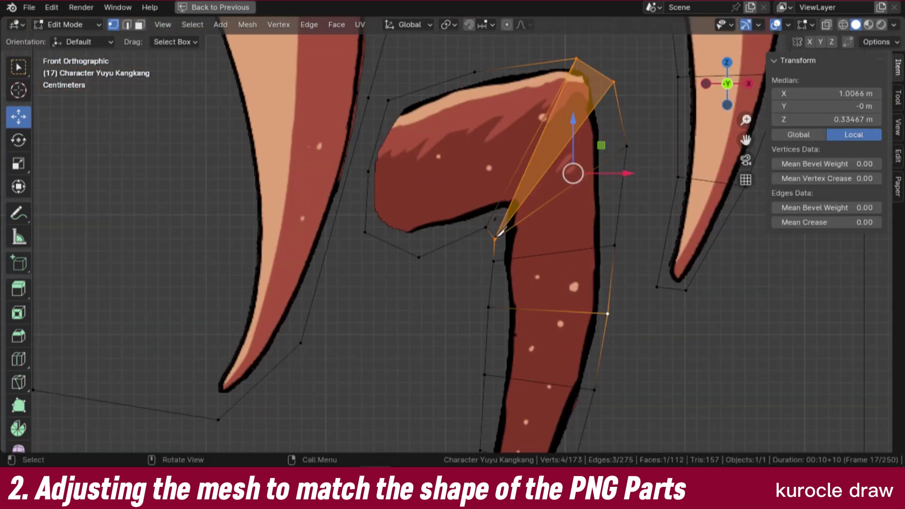
{"action": "left_click", "coordinate": [510, 218]}
{"action": "scroll", "coordinate": [511, 218], "scroll_direction": "up", "scroll_amount": 5}
{"action": "scroll", "coordinate": [541, 231], "scroll_direction": "down", "scroll_amount": 5}
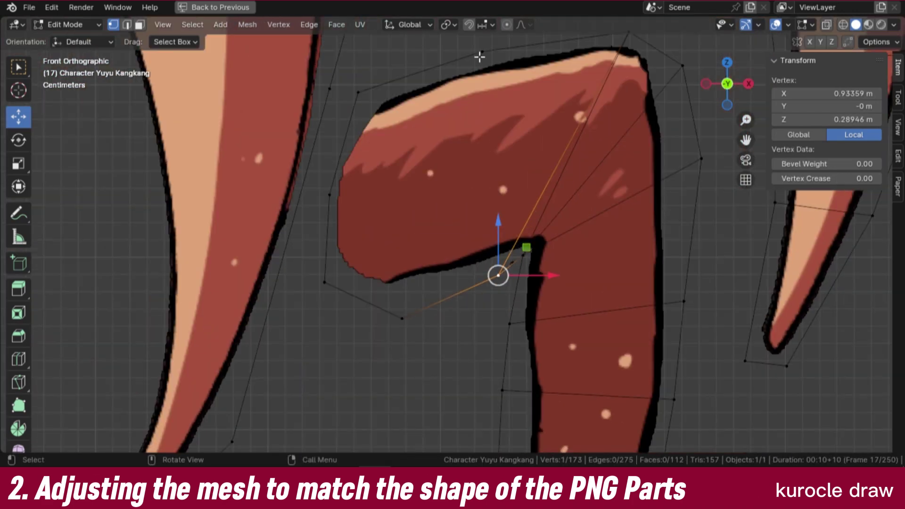
- Delete the stray edge and slide another leg vertex onto the outline
{"action": "key", "text": "x"}
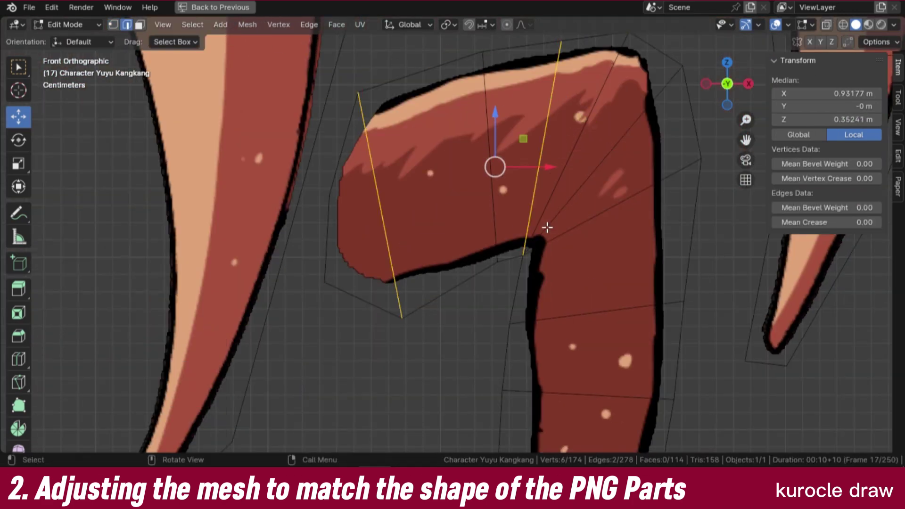
{"action": "scroll", "coordinate": [547, 228], "scroll_direction": "down", "scroll_amount": 4}
{"action": "left_click", "coordinate": [471, 111]}
{"action": "key", "text": "shift+v"}
{"action": "scroll", "coordinate": [455, 165], "scroll_direction": "up", "scroll_amount": 4}
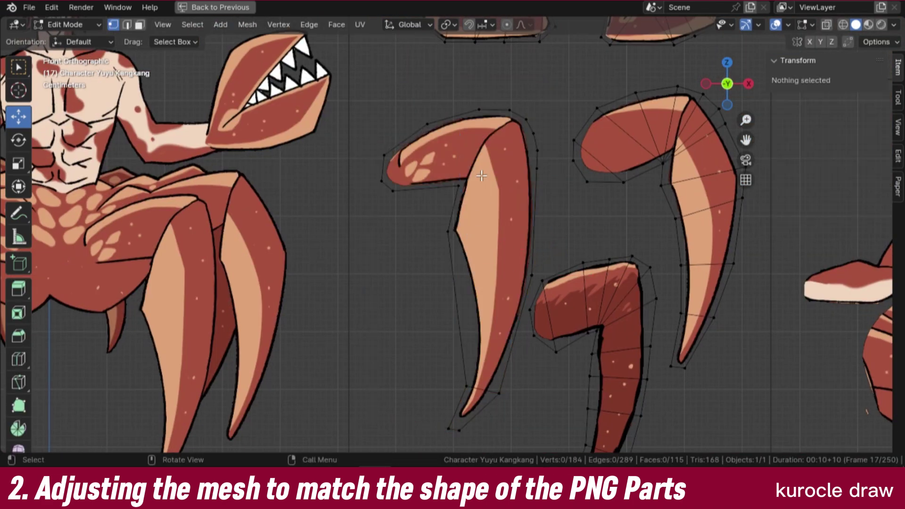
{"action": "key", "text": "Return"}
{"action": "key", "text": "ctrl+z"}
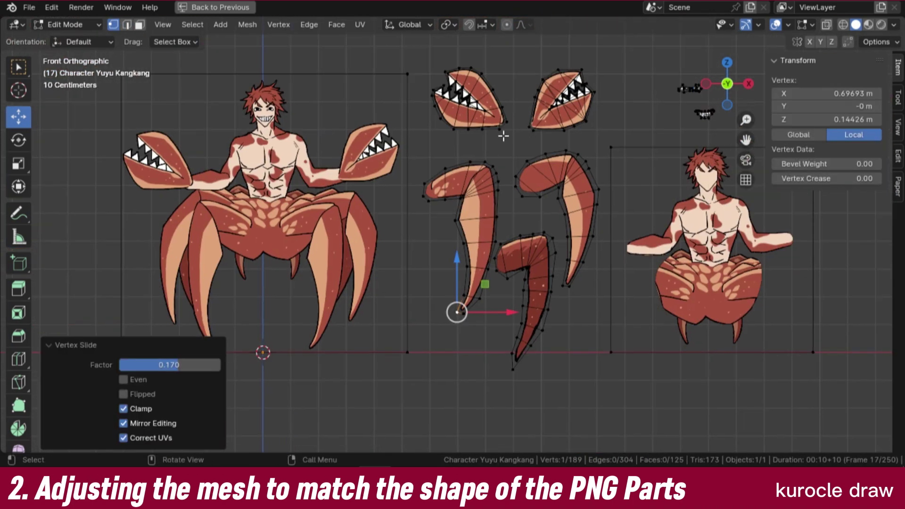
- Separate the whole mesh into individual objects by loose parts
{"action": "key", "text": "a"}
{"action": "key", "text": "p"}
{"action": "left_click", "coordinate": [617, 235]}
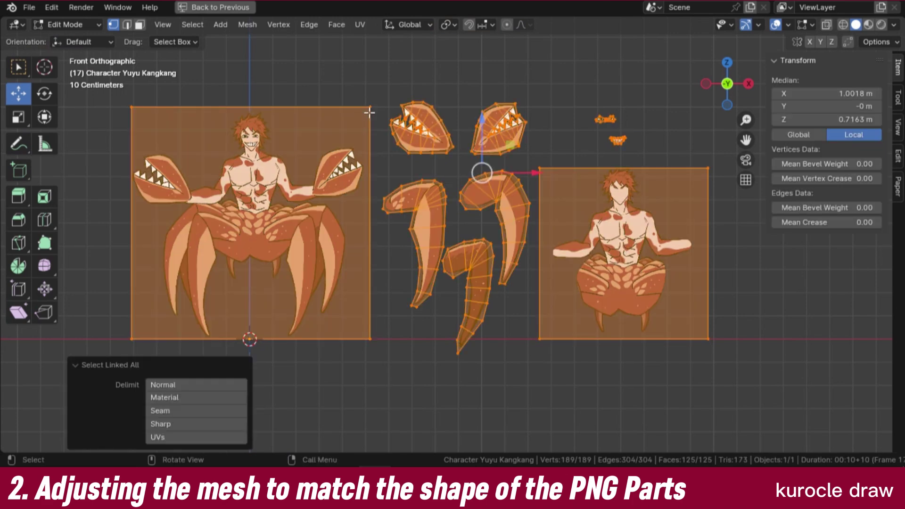
{"action": "key", "text": "Tab"}
- Orbit out of front view, shift the selected part, and cut a line near the neck
{"action": "middle_click_drag", "start_coordinate": [498, 138], "coordinate": [823, 110]}
{"action": "left_click_drag", "start_coordinate": [823, 109], "coordinate": [848, 108]}
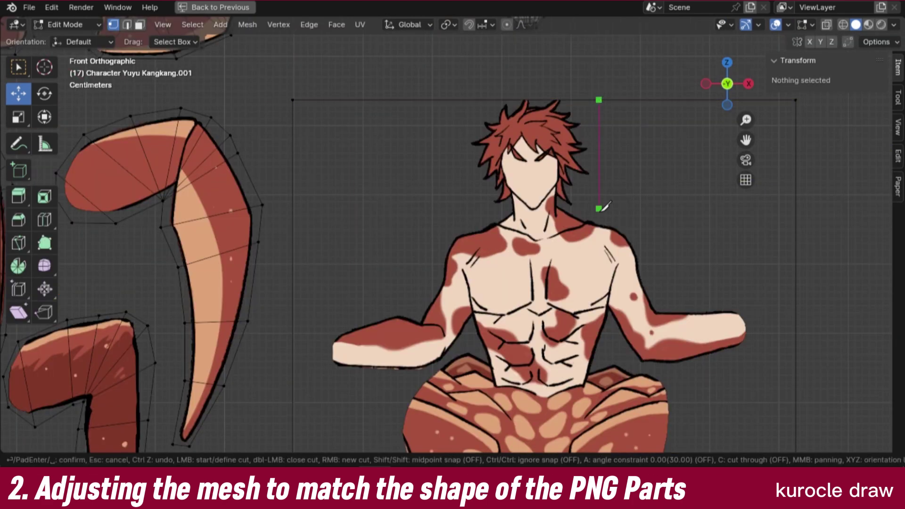
{"action": "key", "text": "Return"}
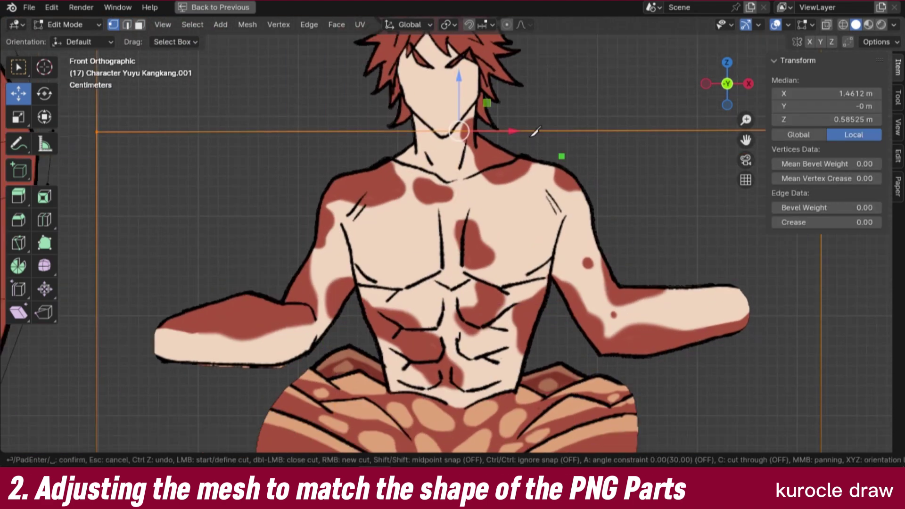
{"action": "scroll", "coordinate": [565, 349], "scroll_direction": "down", "scroll_amount": 5, "text": "shift"}
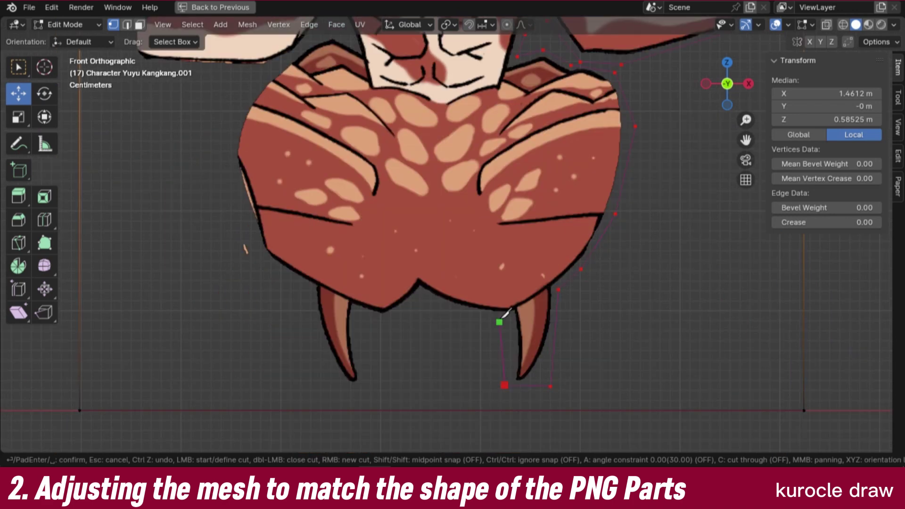
{"action": "scroll", "coordinate": [301, 248], "scroll_direction": "up", "scroll_amount": 5, "text": "shift"}
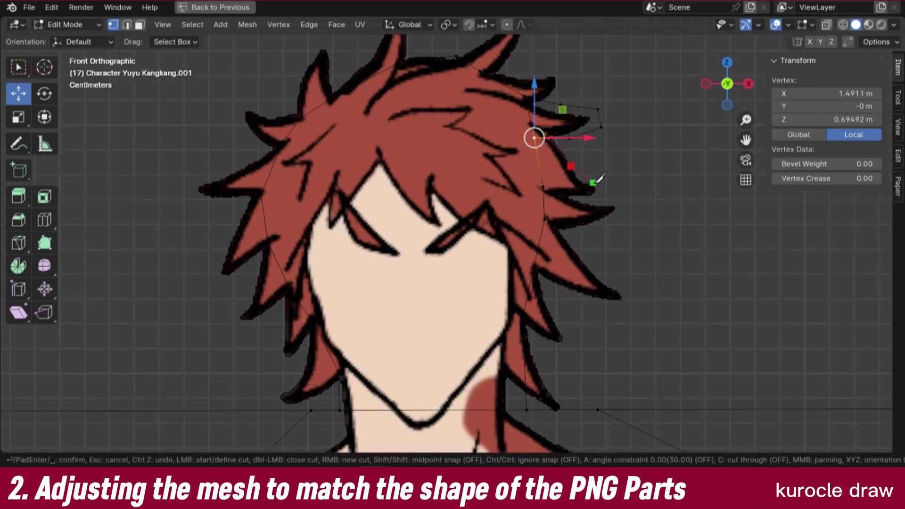
- Slide a vertex onto the hair outline, then bring the lower body into view
{"action": "key", "text": "Return"}
{"action": "left_click", "coordinate": [526, 103]}
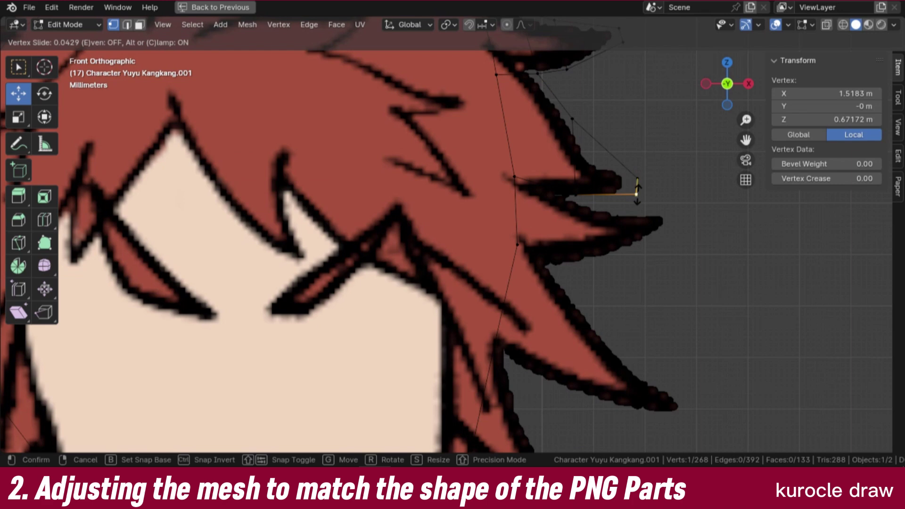
{"action": "left_click", "coordinate": [553, 200]}
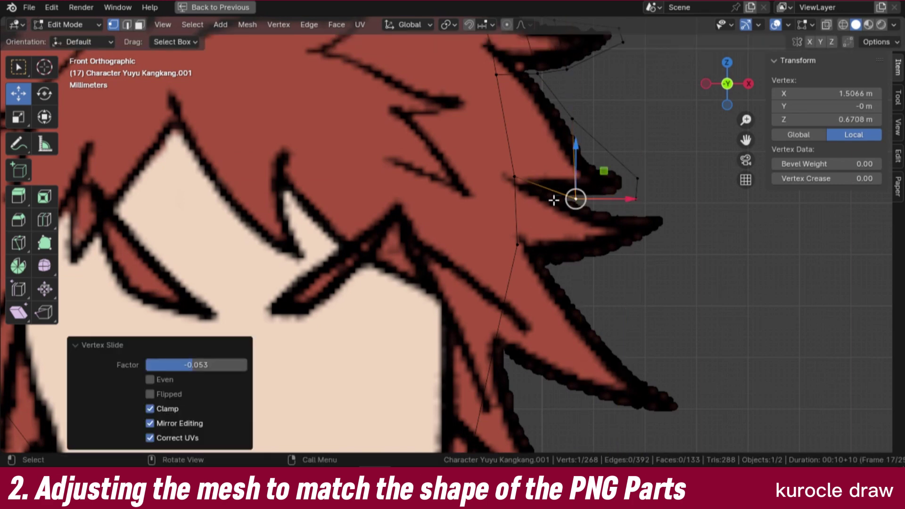
{"action": "key", "text": "Return"}
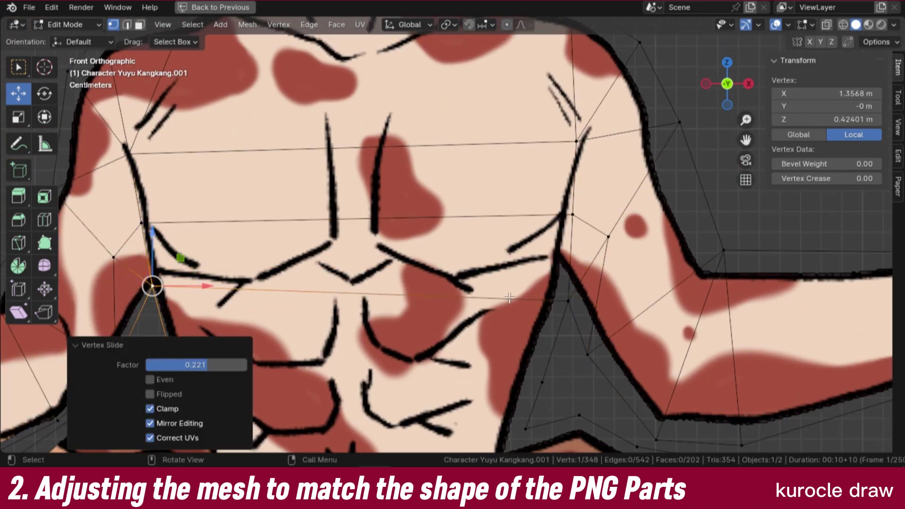
{"action": "scroll", "coordinate": [454, 162], "scroll_direction": "down", "scroll_amount": 2}
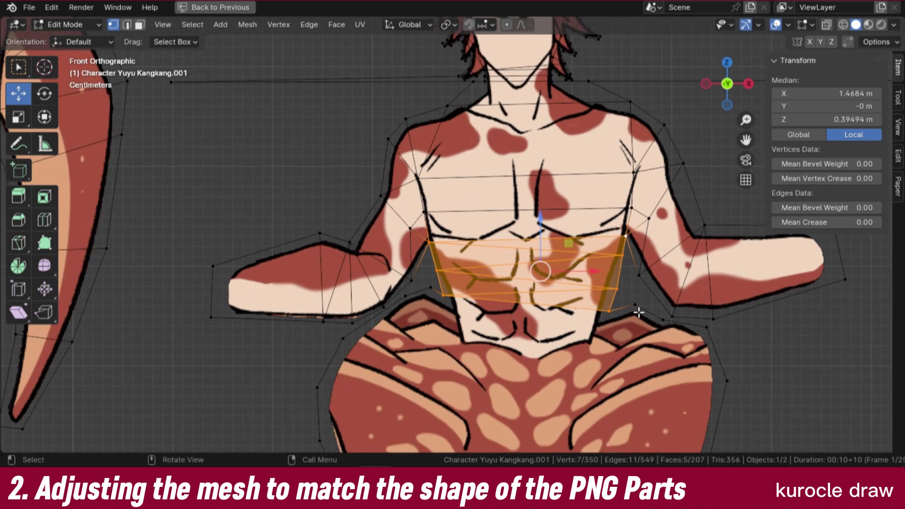
{"action": "middle_click_drag", "start_coordinate": [638, 313], "coordinate": [583, 264], "text": "shift"}
{"action": "scroll", "coordinate": [583, 280], "scroll_direction": "up", "scroll_amount": 1}
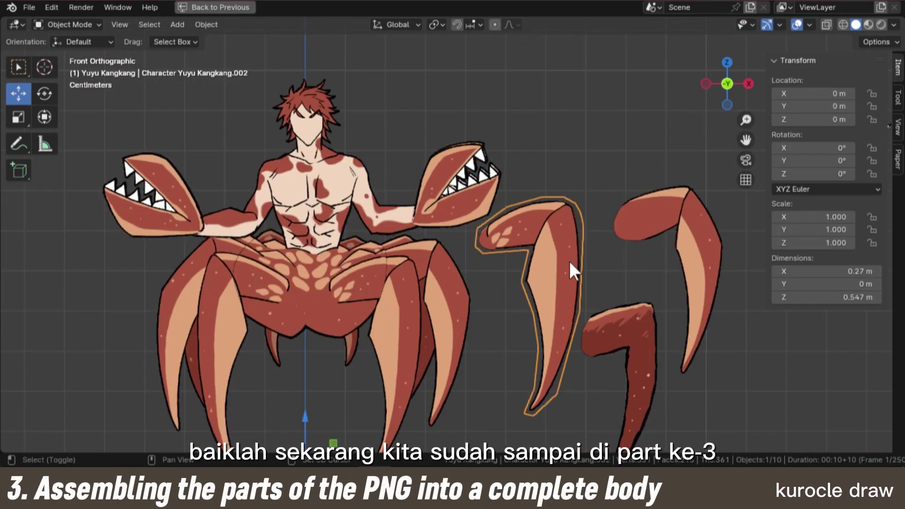
- Place the loose claw and leg pieces, then select the mouth piece
{"action": "left_click", "coordinate": [659, 269]}
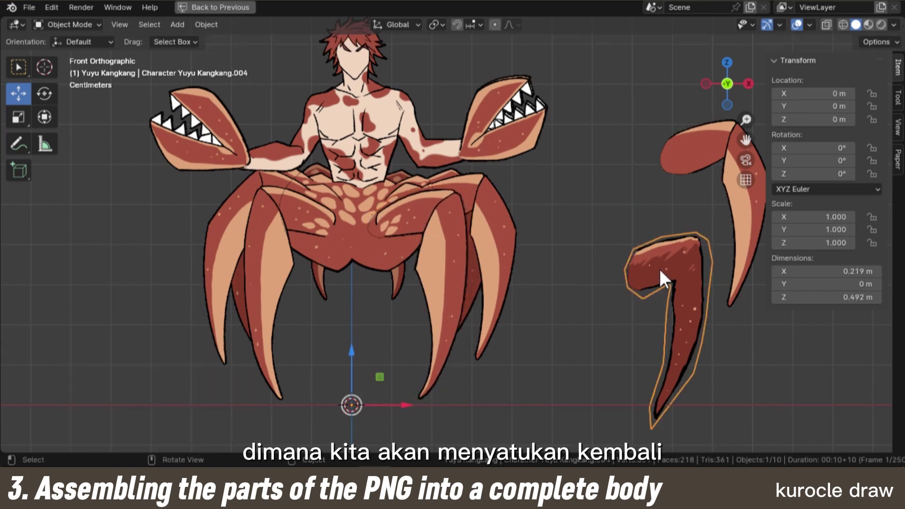
{"action": "left_click", "coordinate": [460, 211]}
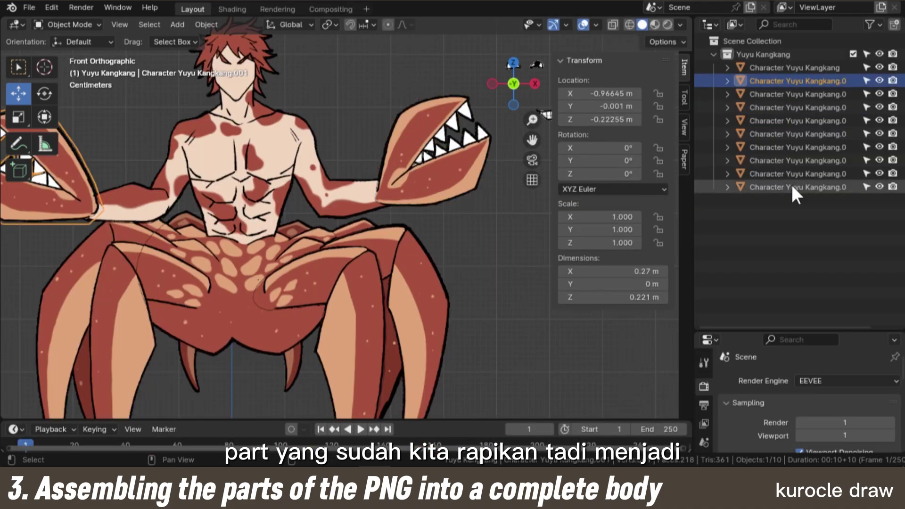
{"action": "left_click", "coordinate": [834, 135]}
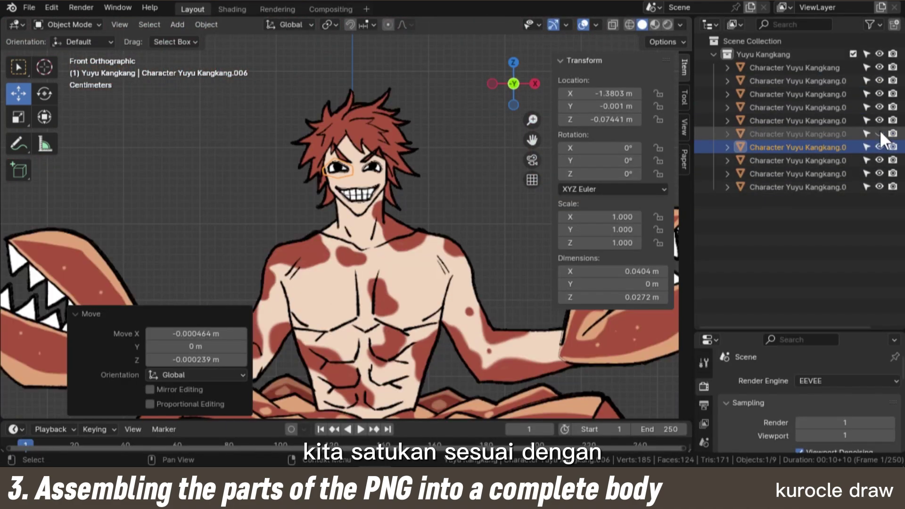
- Rename the main body object 'badan' and join the other parts into it
{"action": "double_click", "coordinate": [806, 80]}
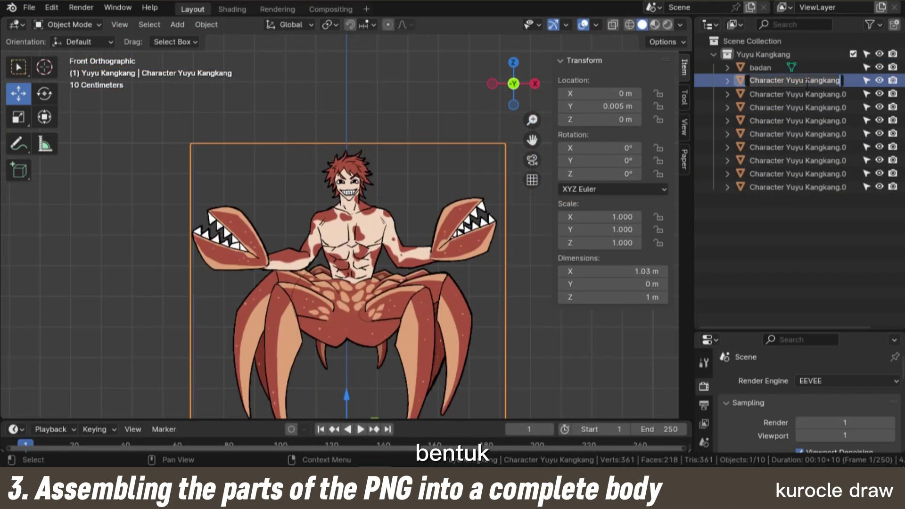
{"action": "left_click", "coordinate": [796, 108]}
{"action": "left_click", "coordinate": [799, 134]}
{"action": "left_click", "coordinate": [756, 80], "text": "shift"}
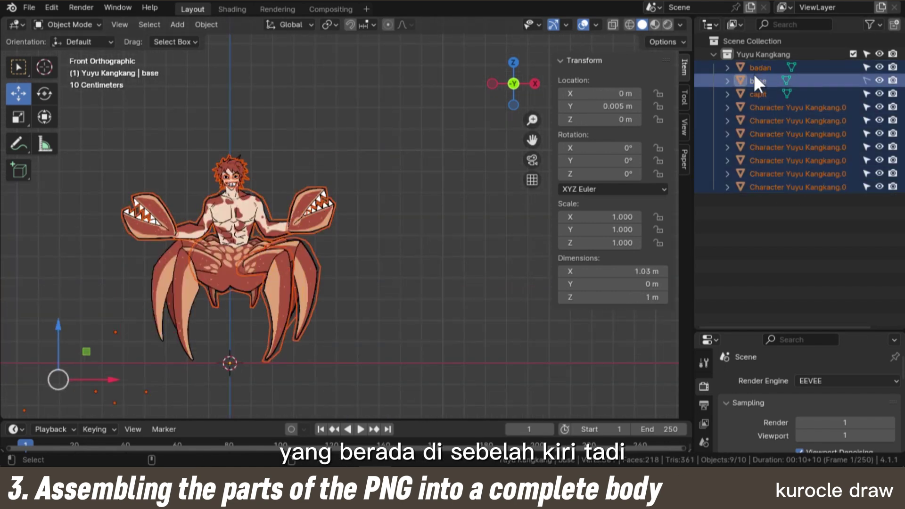
{"action": "key", "text": "ctrl+j"}
- Select the connected leg geometry and mirror copies to the other side
{"action": "key", "text": "Tab"}
{"action": "key", "text": "period"}
{"action": "key", "text": "l"}
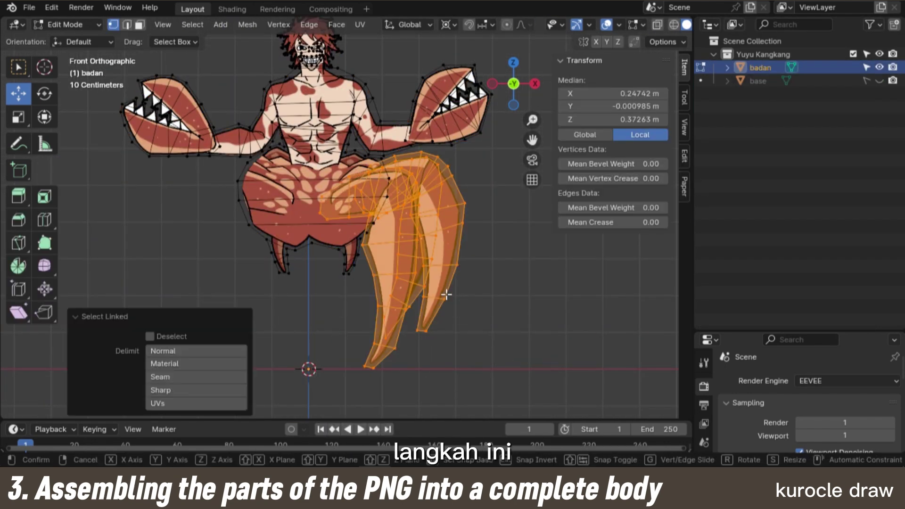
{"action": "key", "text": "ctrl+m"}
{"action": "key", "text": "l"}
{"action": "key", "text": "Tab"}
{"action": "scroll", "coordinate": [345, 194], "scroll_direction": "up", "scroll_amount": 5}
{"action": "scroll", "coordinate": [345, 195], "scroll_direction": "down", "scroll_amount": 3}
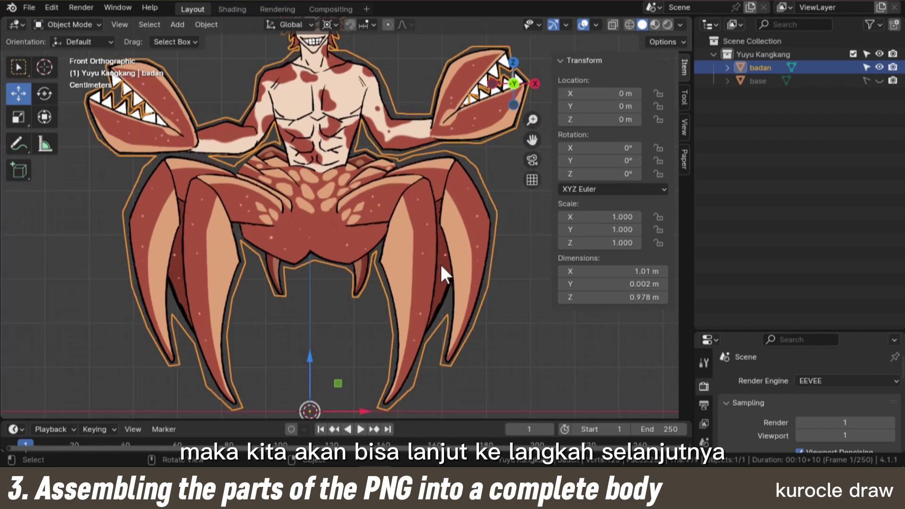
- Start a new Knife cut across the body mesh
{"action": "key", "text": "Tab"}
{"action": "scroll", "coordinate": [283, 197], "scroll_direction": "up", "scroll_amount": 3}
{"action": "key", "text": "k"}
{"action": "left_click", "coordinate": [212, 201]}
{"action": "left_click", "coordinate": [333, 201]}
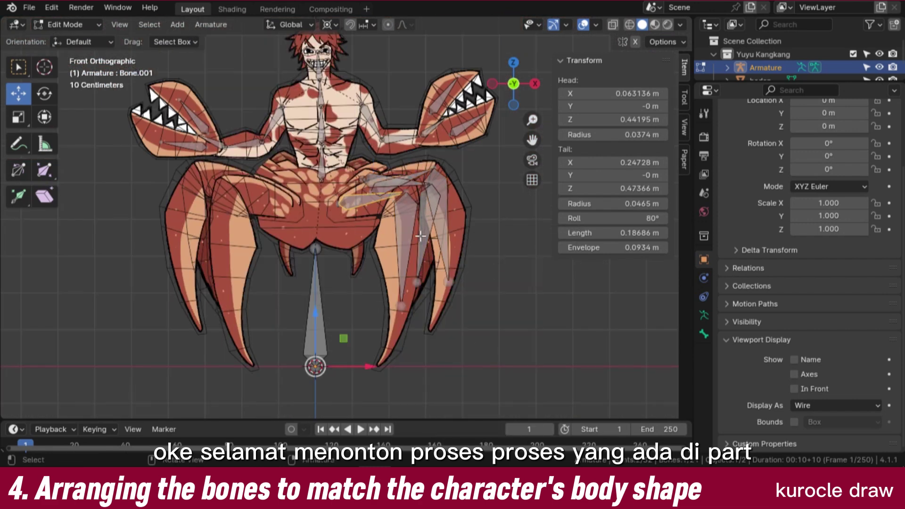
- Duplicate the selected leg bones and mirror the copies across the X axis
{"action": "key", "text": "shift+d"}
{"action": "key", "text": "Escape"}
{"action": "key", "text": "ctrl+m"}
{"action": "key", "text": "x"}
{"action": "key", "text": "Return"}
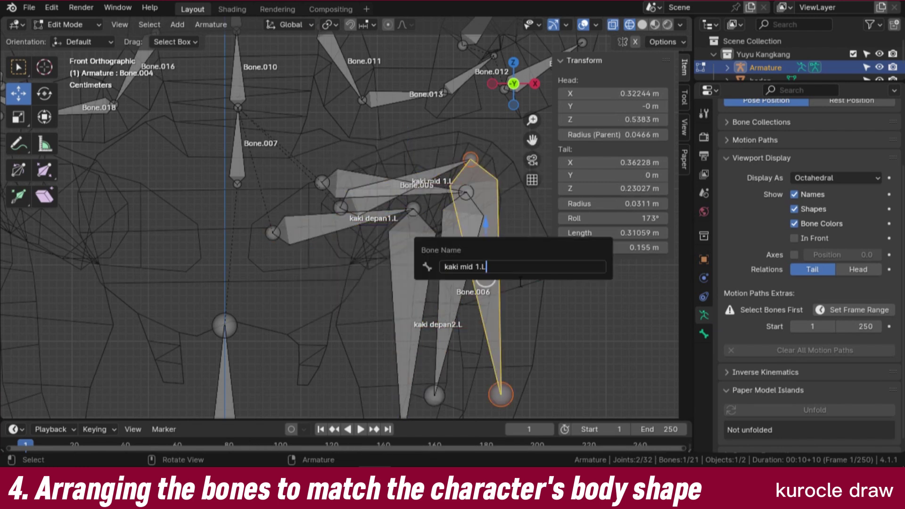
- Rename the next leg bone so its name ends in the .L suffix
{"action": "key", "text": "Return"}
{"action": "left_click", "coordinate": [342, 221]}
{"action": "type", "text": "tangan."}
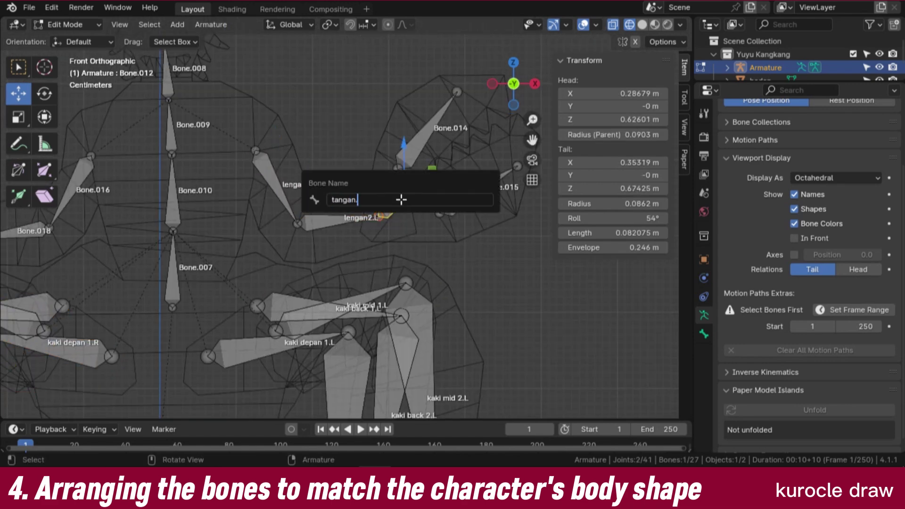
{"action": "type", "text": "L"}
{"action": "key", "text": "Return"}
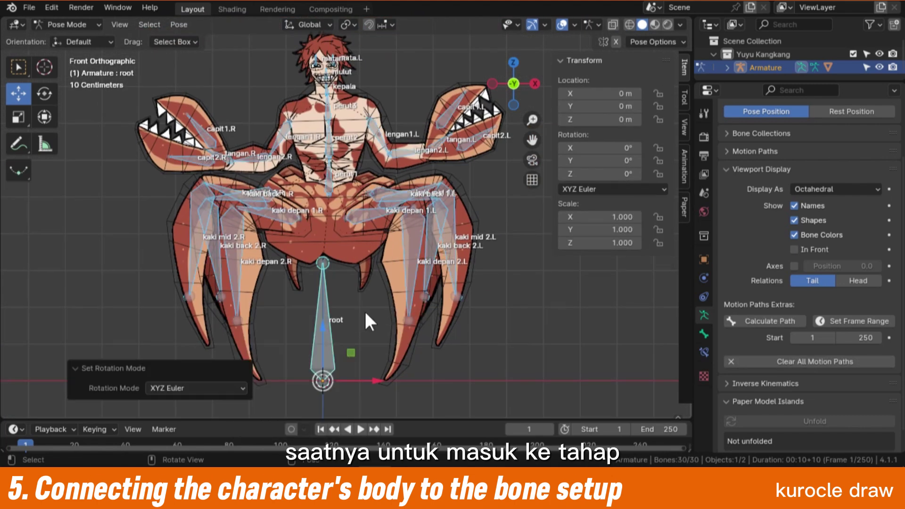
- Reveal the hidden geometry and box-select the leg piece's vertices for its bone vertex group
{"action": "left_click", "coordinate": [178, 25]}
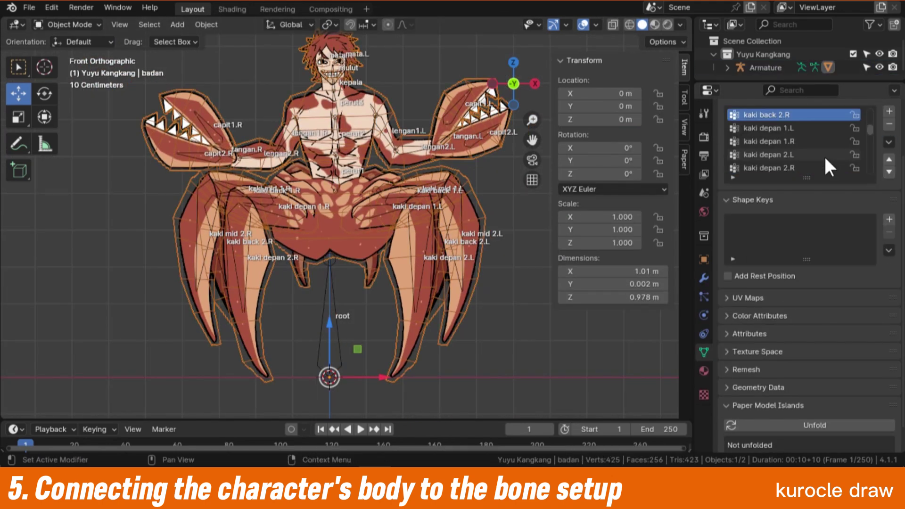
{"action": "scroll", "coordinate": [829, 179], "scroll_direction": "up", "scroll_amount": 4}
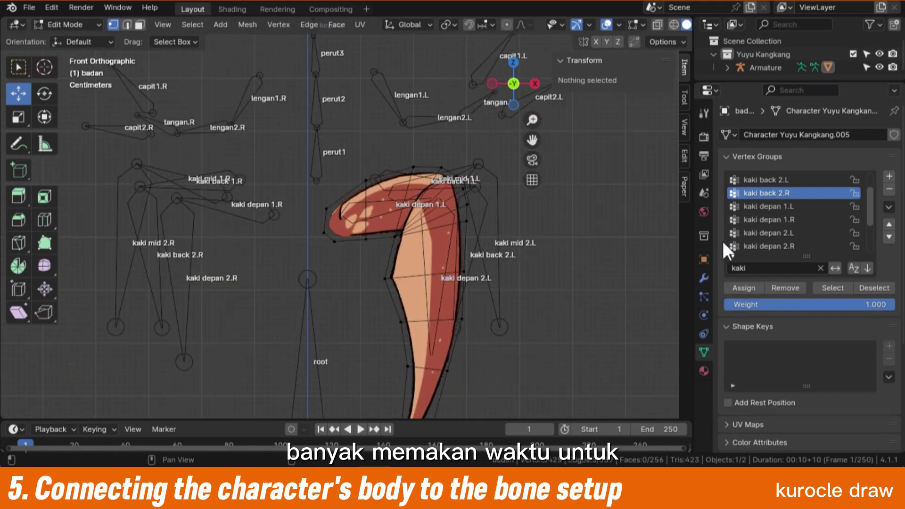
{"action": "key", "text": "alt+h"}
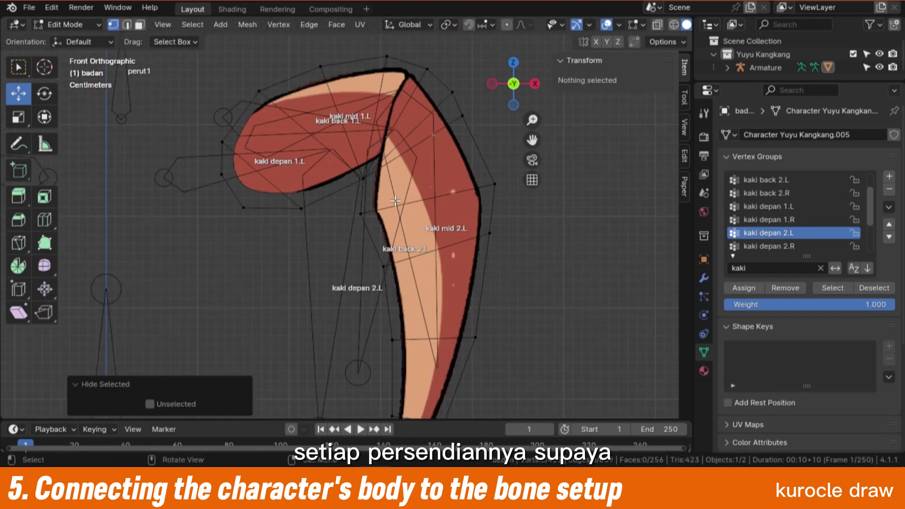
{"action": "left_click_drag", "start_coordinate": [369, 86], "coordinate": [438, 136]}
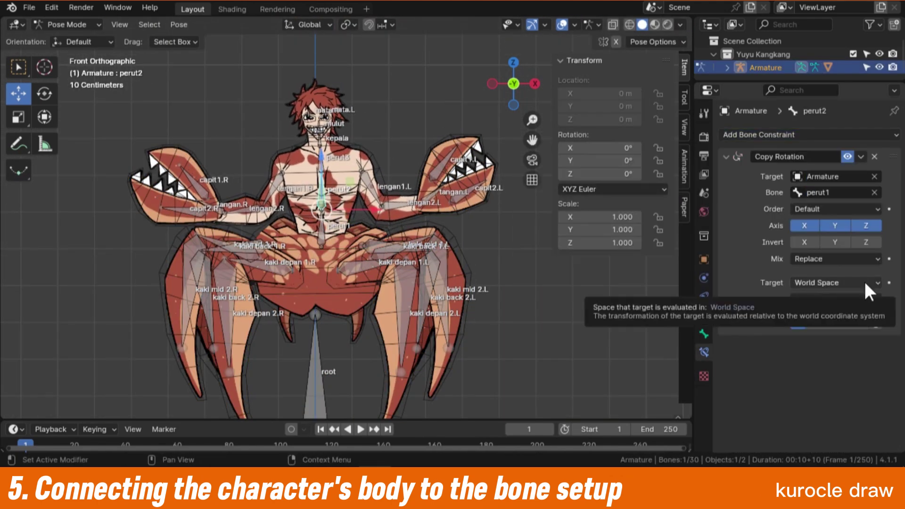
- Test-rotate the upper body bones, then select every bone of the armature
{"action": "key", "text": "r"}
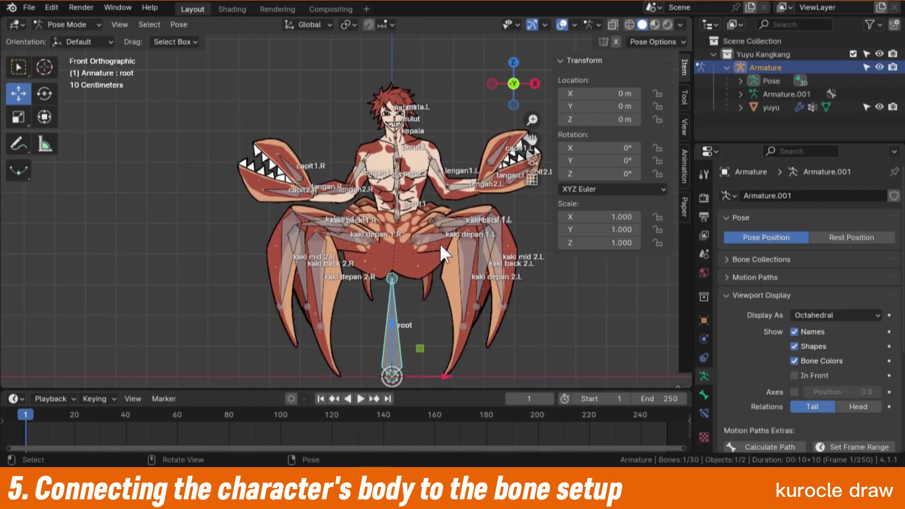
{"action": "key", "text": "a"}
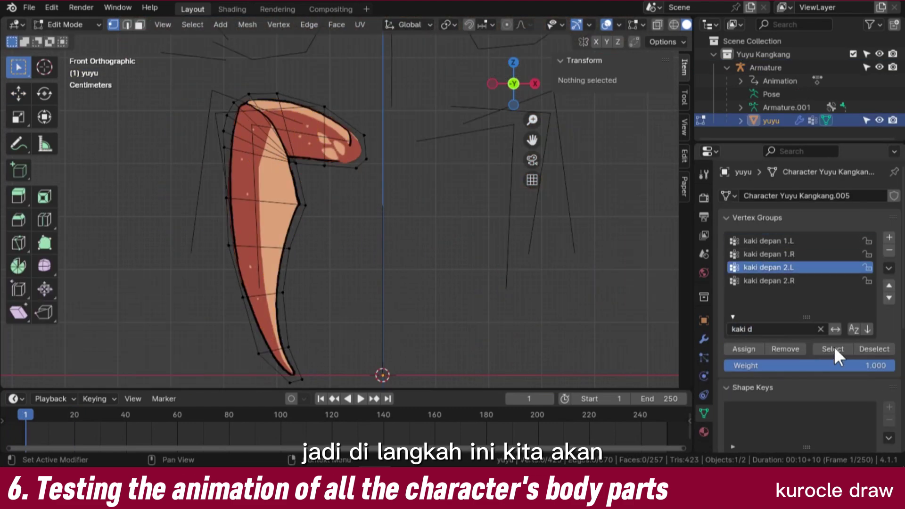
- Select the kaki depan 1.R group's front-leg vertices and reveal the hidden mesh parts
{"action": "left_click", "coordinate": [777, 254]}
{"action": "left_click", "coordinate": [832, 349]}
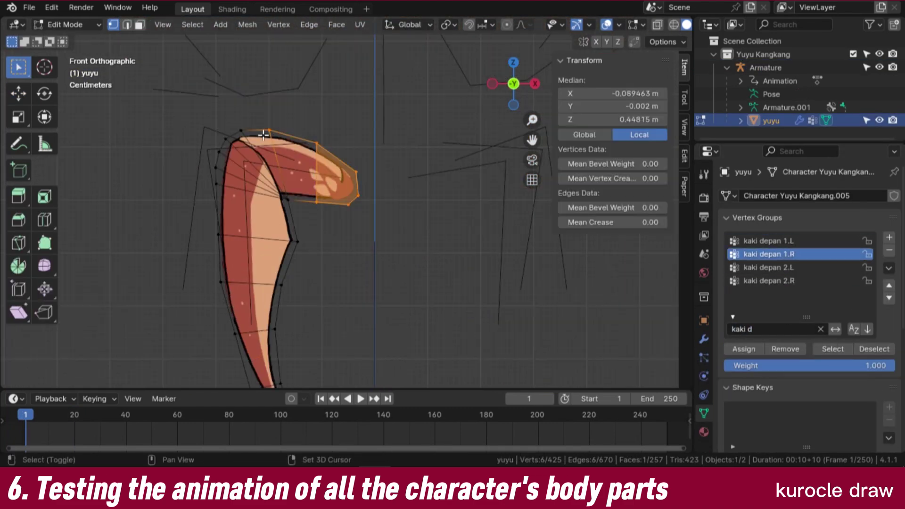
{"action": "left_click_drag", "start_coordinate": [178, 167], "coordinate": [354, 324]}
{"action": "key", "text": "alt+h"}
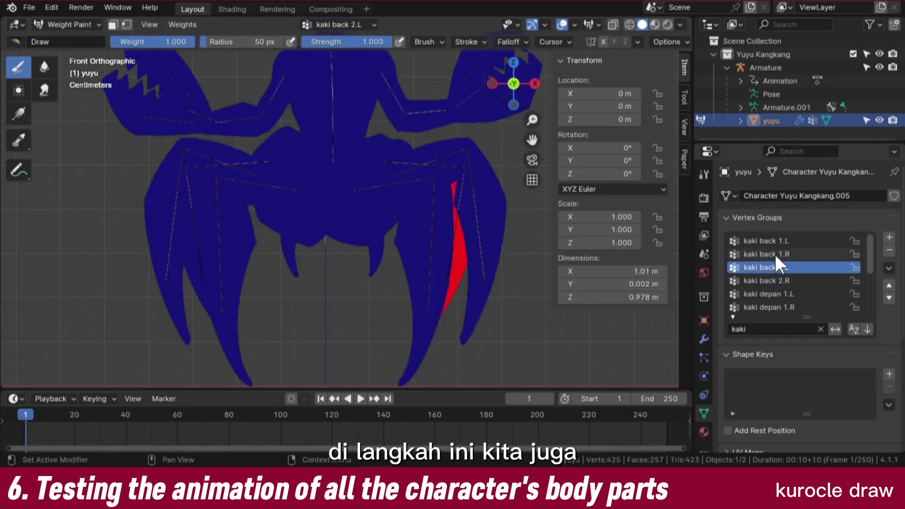
- Check the kaki depan 1.R front-leg weights in Weight Paint, then move to kaki back 1.L
{"action": "scroll", "coordinate": [774, 264], "scroll_direction": "down", "scroll_amount": 2}
{"action": "left_click", "coordinate": [785, 281]}
{"action": "scroll", "coordinate": [786, 282], "scroll_direction": "down", "scroll_amount": 1}
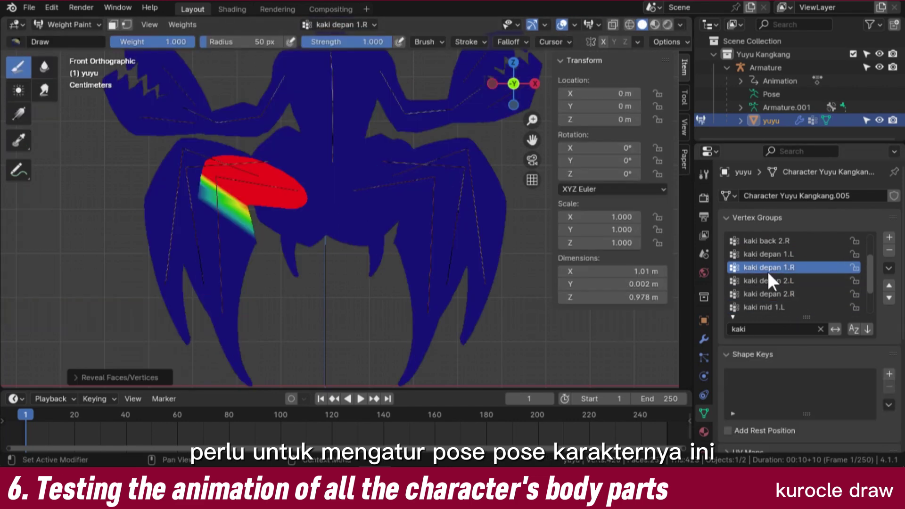
{"action": "left_click", "coordinate": [775, 293]}
{"action": "left_click", "coordinate": [777, 293]}
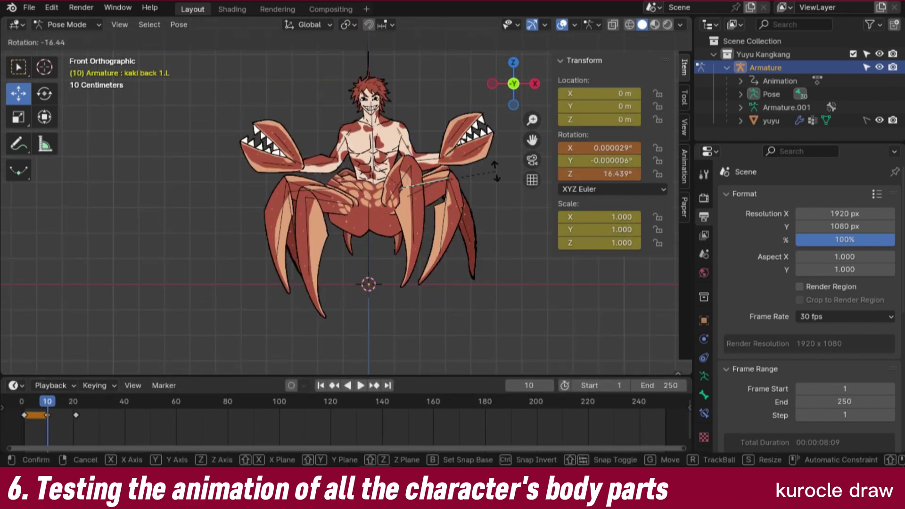
- Rotate the lengan2.L claw forearm upward, mirror its keyframes, and return to mesh editing
{"action": "left_click", "coordinate": [432, 155]}
{"action": "key", "text": "r"}
{"action": "left_click", "coordinate": [344, 155]}
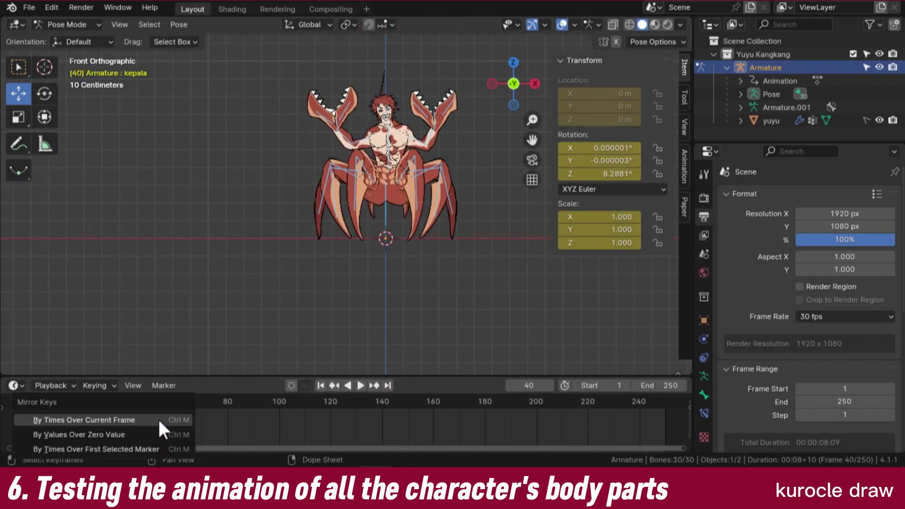
{"action": "left_click", "coordinate": [159, 421]}
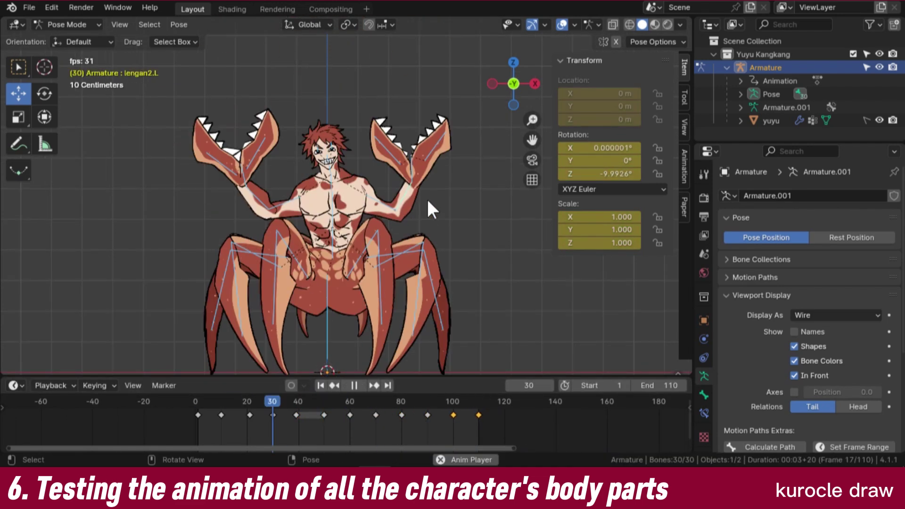
{"action": "key", "text": "Tab"}
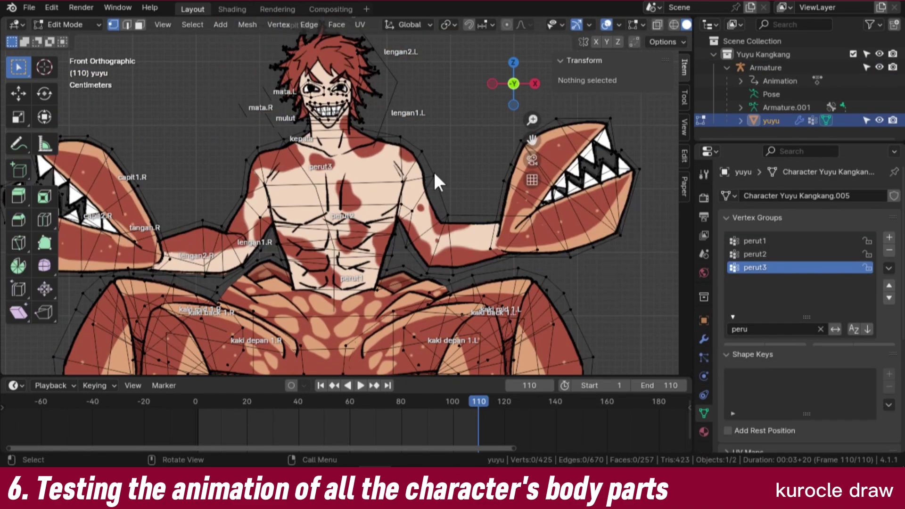
- Select the perut3 group vertices and read individual shoulder vertices' group weights
{"action": "left_click", "coordinate": [833, 349]}
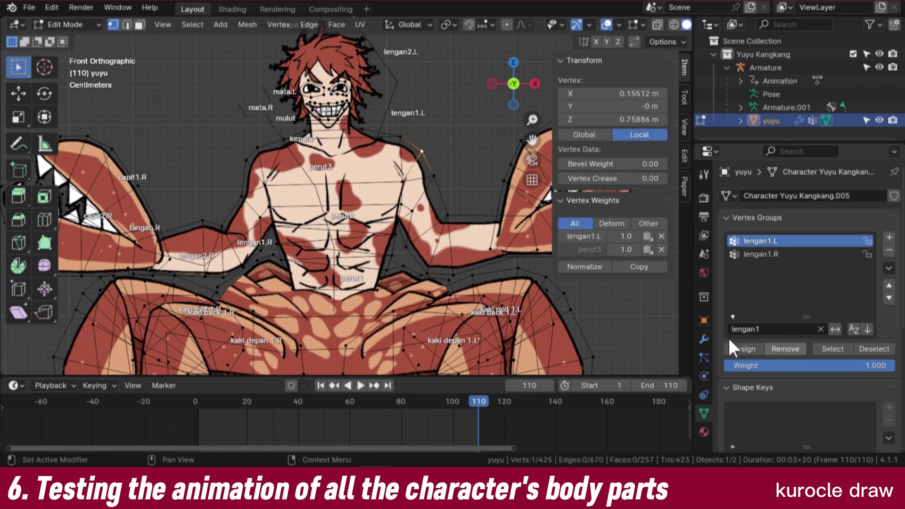
{"action": "left_click", "coordinate": [433, 152]}
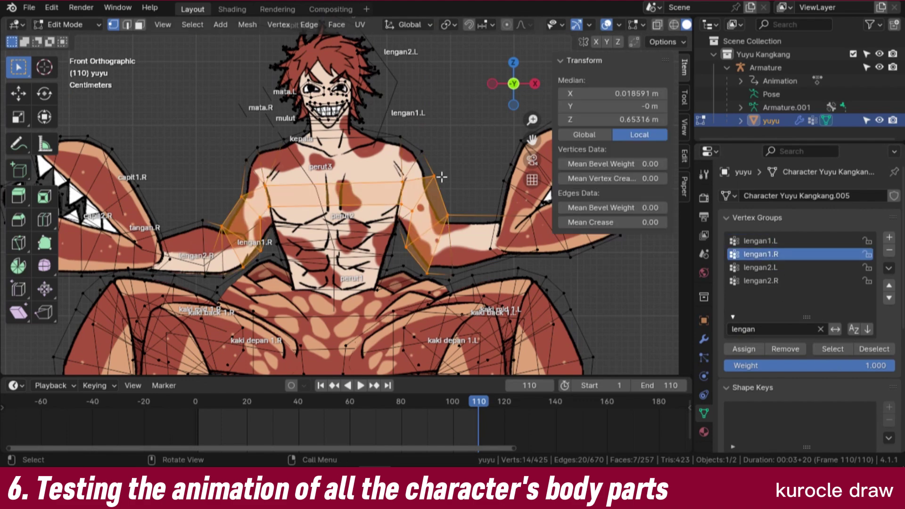
{"action": "left_click", "coordinate": [401, 182]}
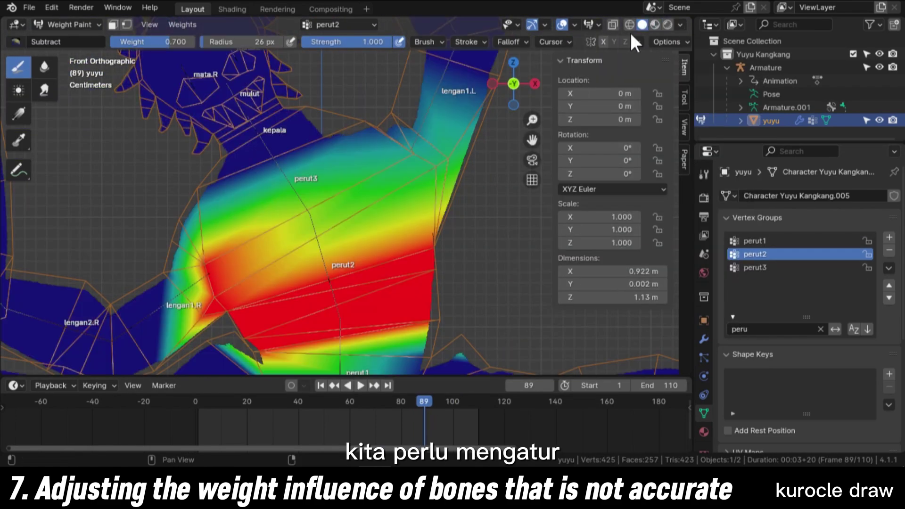
- Scrub the animation to check torso deformation and lock the bone's X and Z scale
{"action": "left_click_drag", "start_coordinate": [429, 394], "coordinate": [474, 403]}
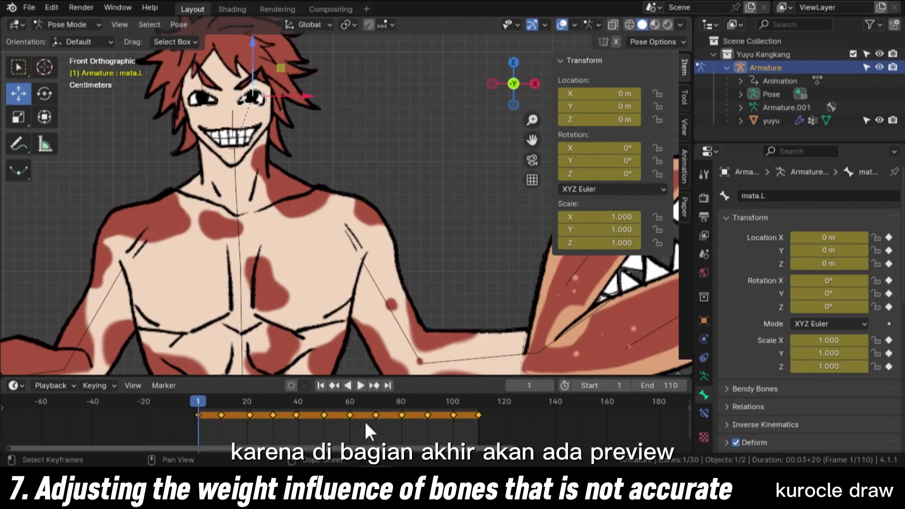
{"action": "left_click", "coordinate": [876, 340]}
{"action": "left_click", "coordinate": [875, 366]}
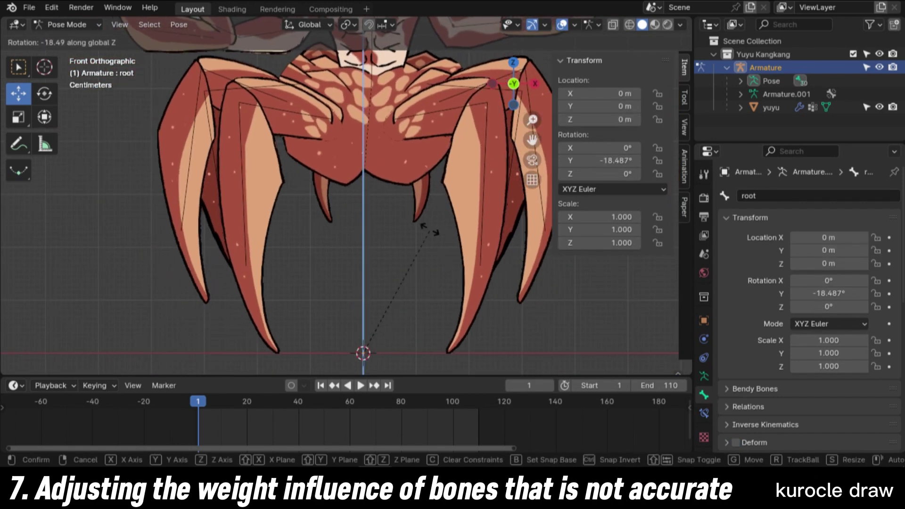
- Test-transform the root bone, cancel the test, and save the blend file
{"action": "scroll", "coordinate": [427, 198], "scroll_direction": "down", "scroll_amount": 3}
{"action": "key", "text": "g"}
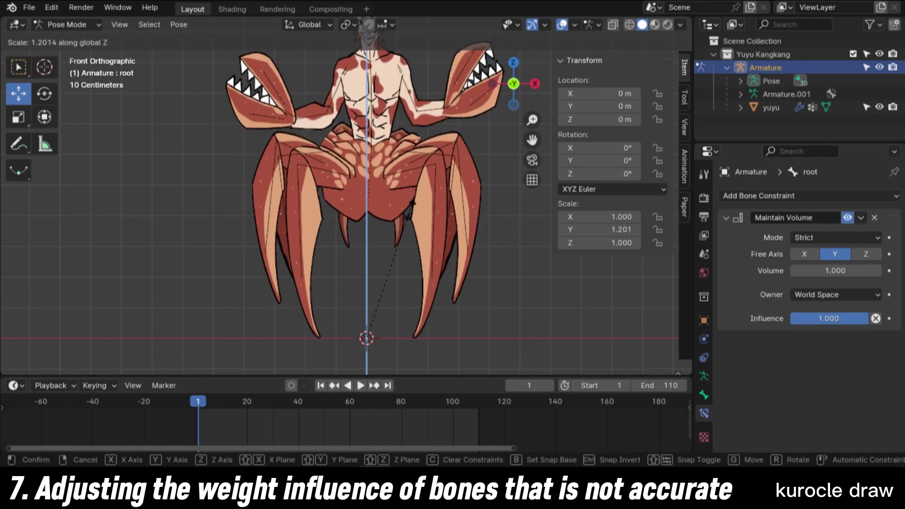
{"action": "key", "text": "Escape"}
{"action": "key", "text": "ctrl+s"}
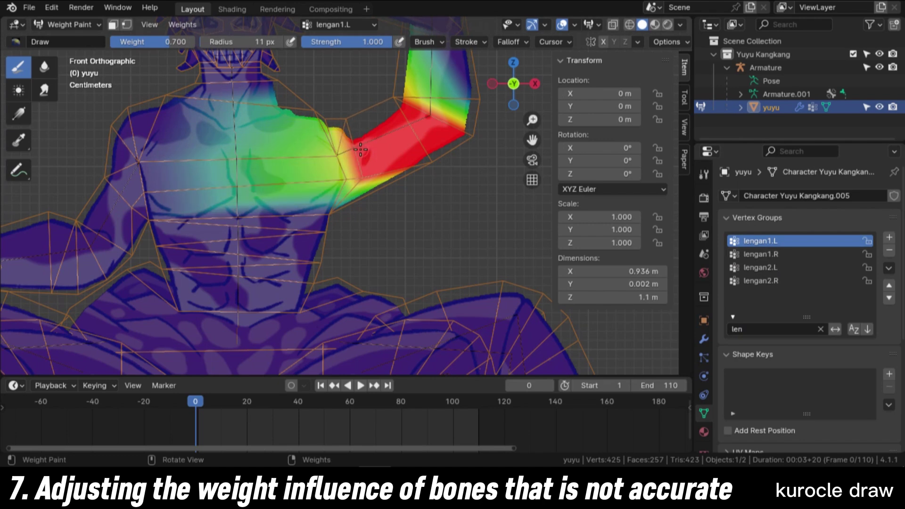
- Filter groups to perut, subtract excess perut3 shoulder weight with the Subtract brush, then show lengan1.R
{"action": "type", "text": "r"}
{"action": "left_click", "coordinate": [754, 267]}
{"action": "left_click", "coordinate": [40, 42]}
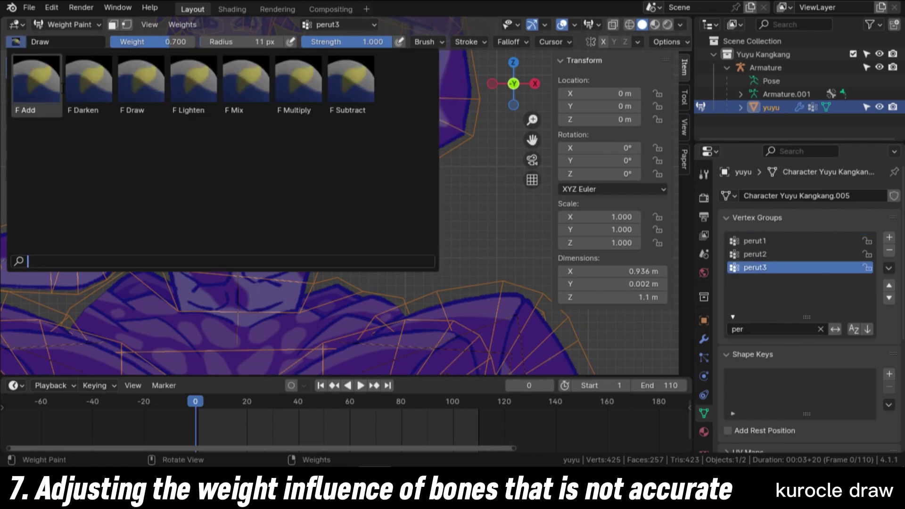
{"action": "left_click", "coordinate": [16, 42]}
{"action": "left_click", "coordinate": [282, 118]}
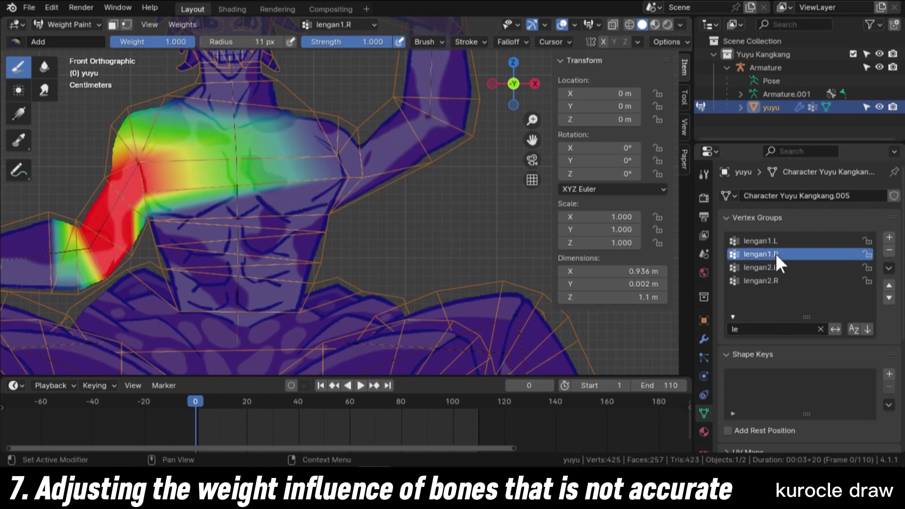
{"action": "left_click", "coordinate": [760, 254]}
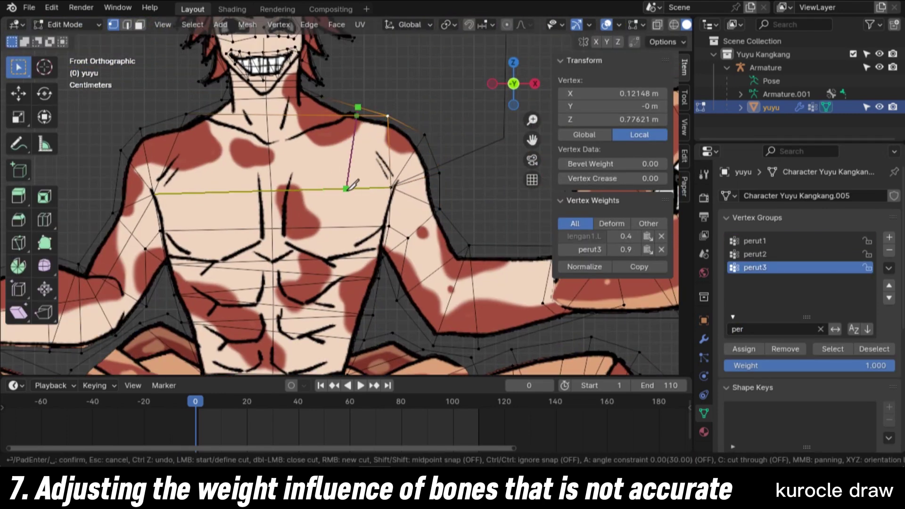
- Confirm the knife cut across the chest, slide a new edge vertex, and fade the weight overlay
{"action": "key", "text": "Return"}
{"action": "left_click", "coordinate": [181, 230]}
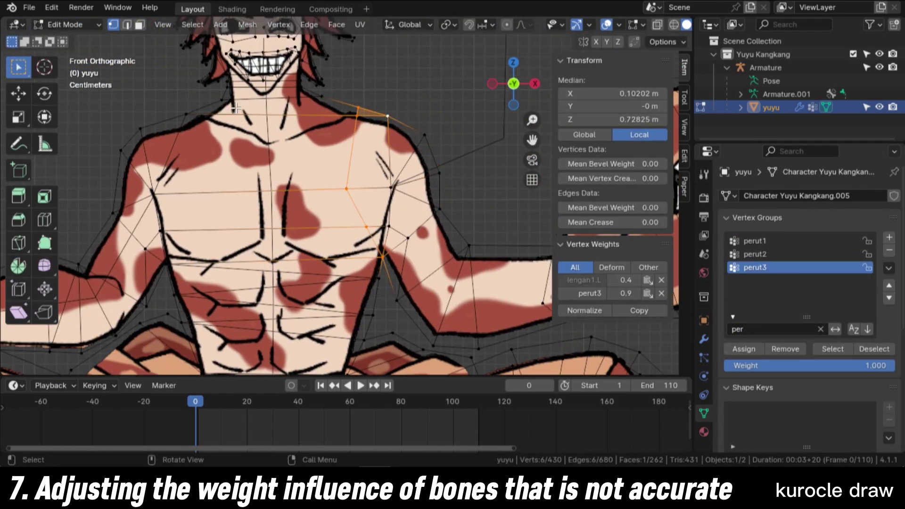
{"action": "key", "text": "g"}
{"action": "key", "text": "g"}
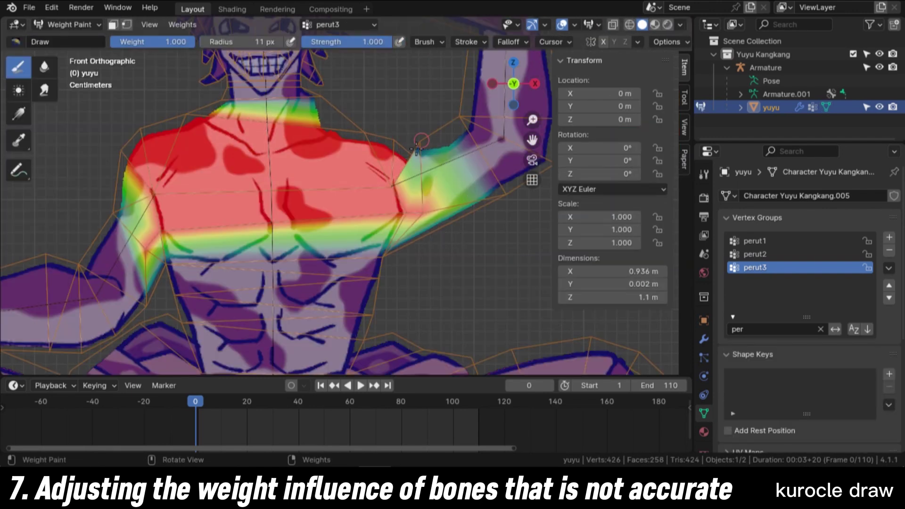
{"action": "left_click_drag", "start_coordinate": [615, 66], "coordinate": [560, 67]}
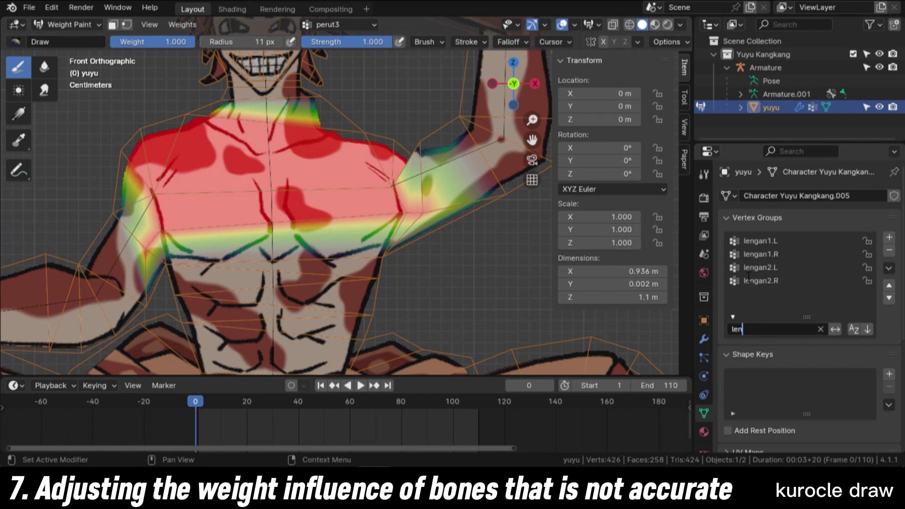
- Inspect the shoulder-top vertices under lengan1.L and lengan1.R, then slide a shoulder vertex along its edge
{"action": "left_click", "coordinate": [759, 241]}
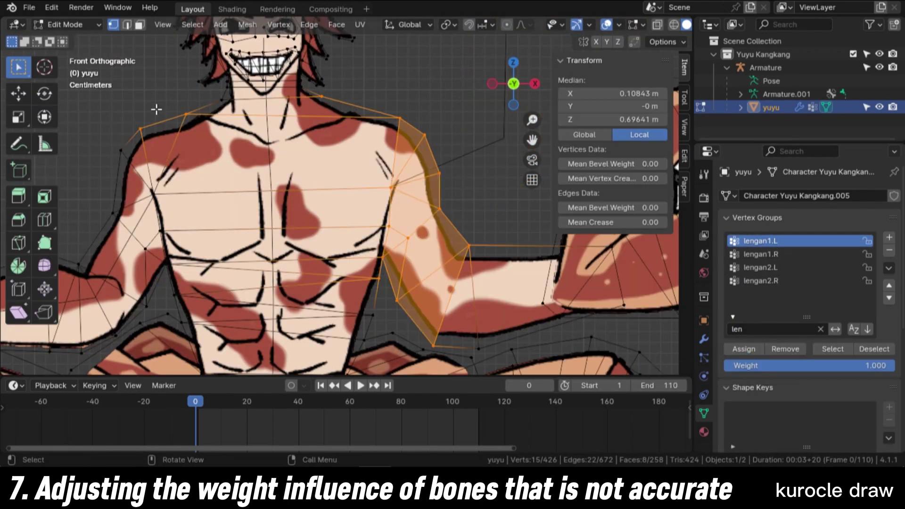
{"action": "left_click", "coordinate": [321, 97]}
{"action": "left_click", "coordinate": [401, 116], "text": "shift"}
{"action": "left_click", "coordinate": [759, 254]}
{"action": "left_click", "coordinate": [832, 348]}
{"action": "left_click", "coordinate": [354, 109]}
{"action": "key", "text": "g"}
{"action": "key", "text": "g"}
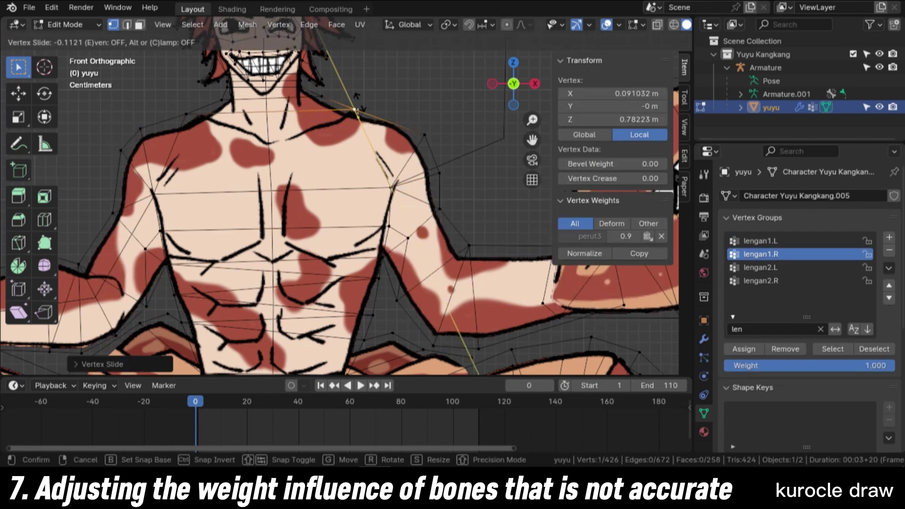